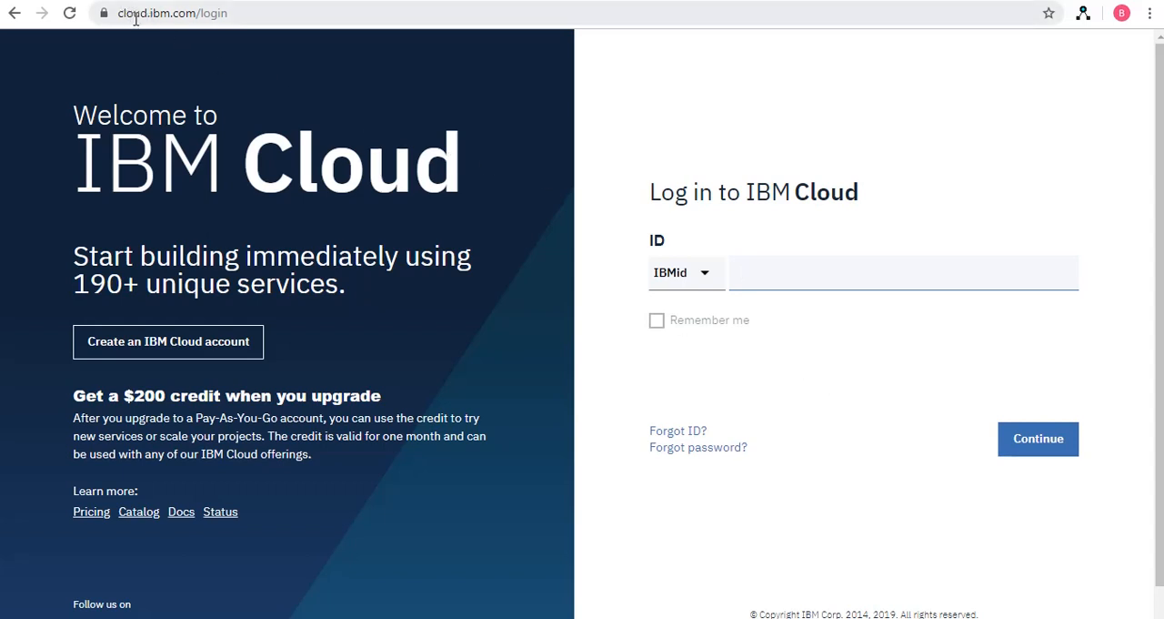
click(234, 11)
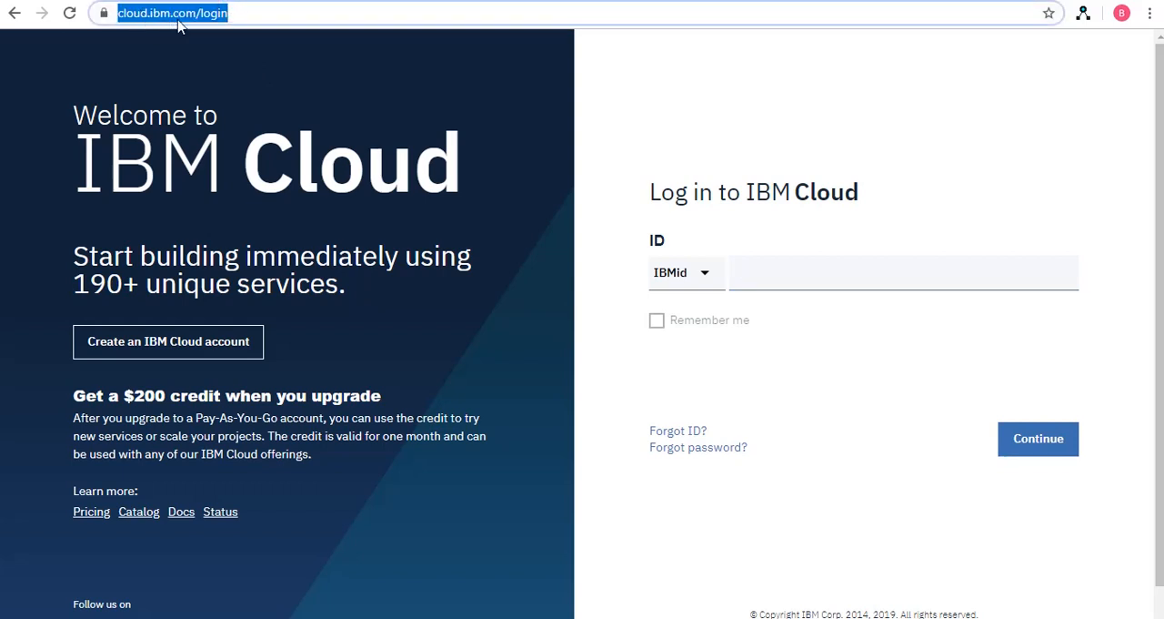
click(234, 13)
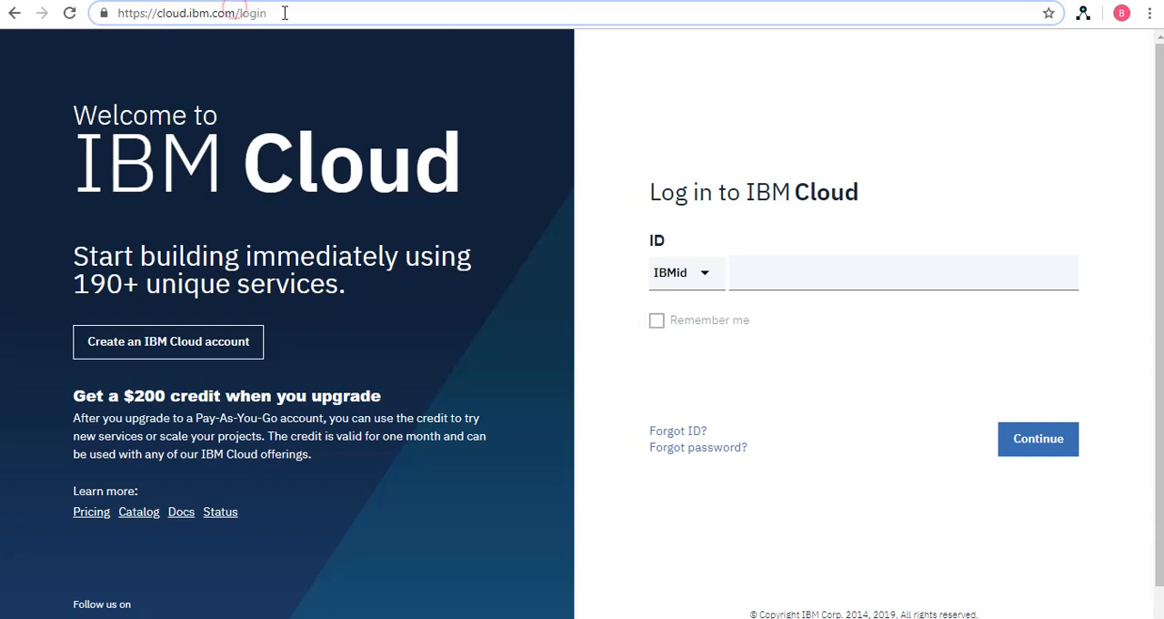
click(279, 13)
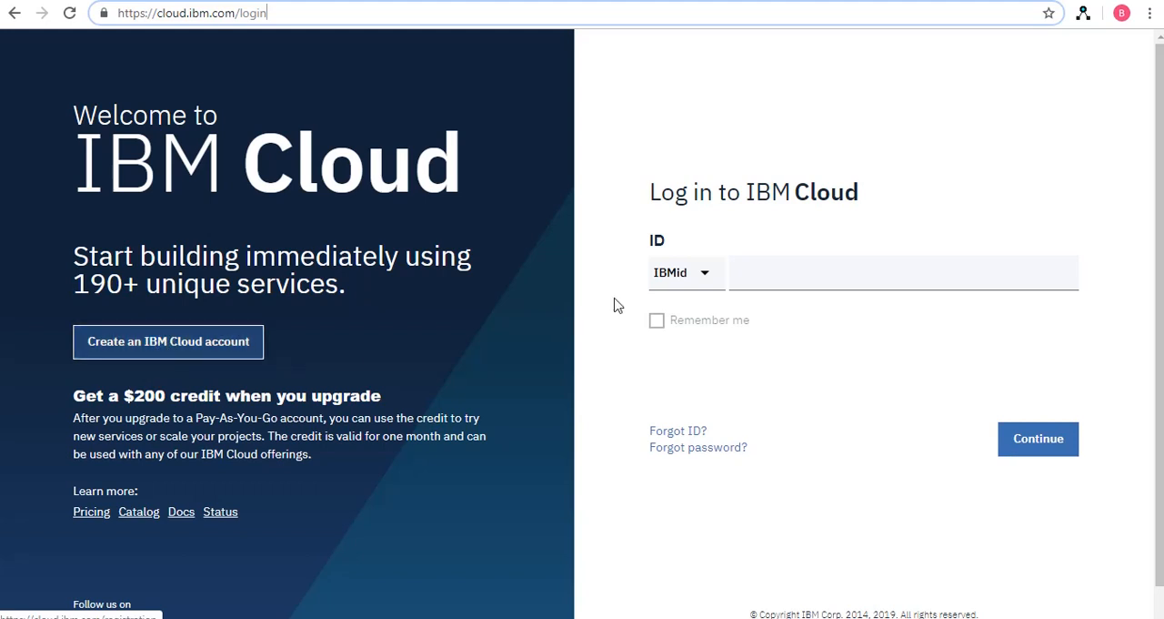
click(708, 278)
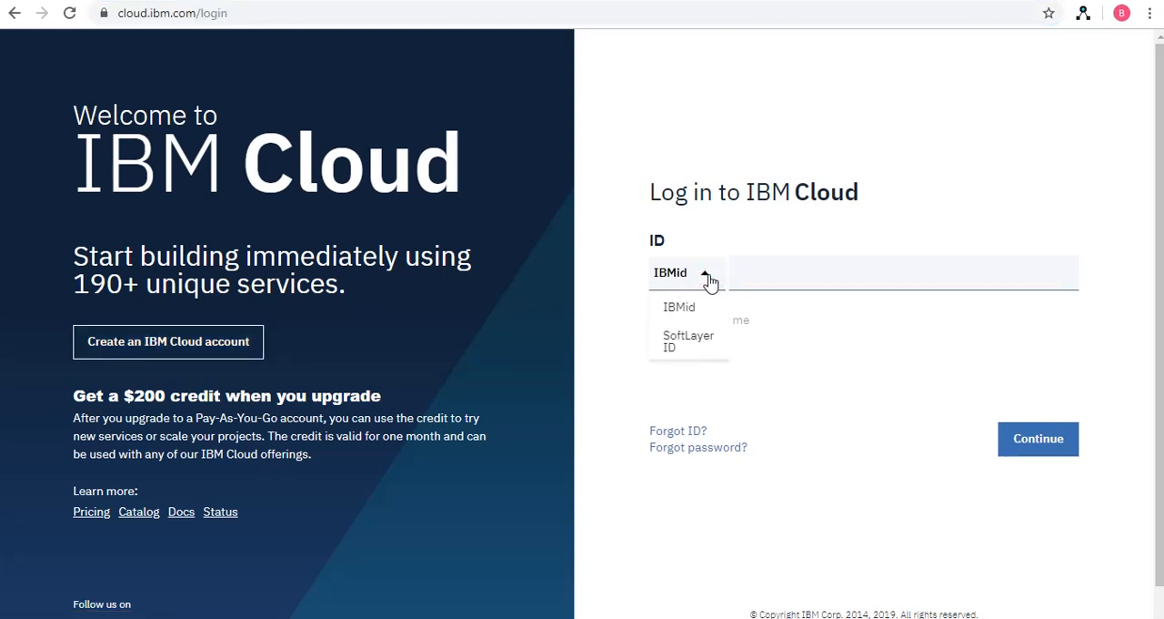
click(708, 277)
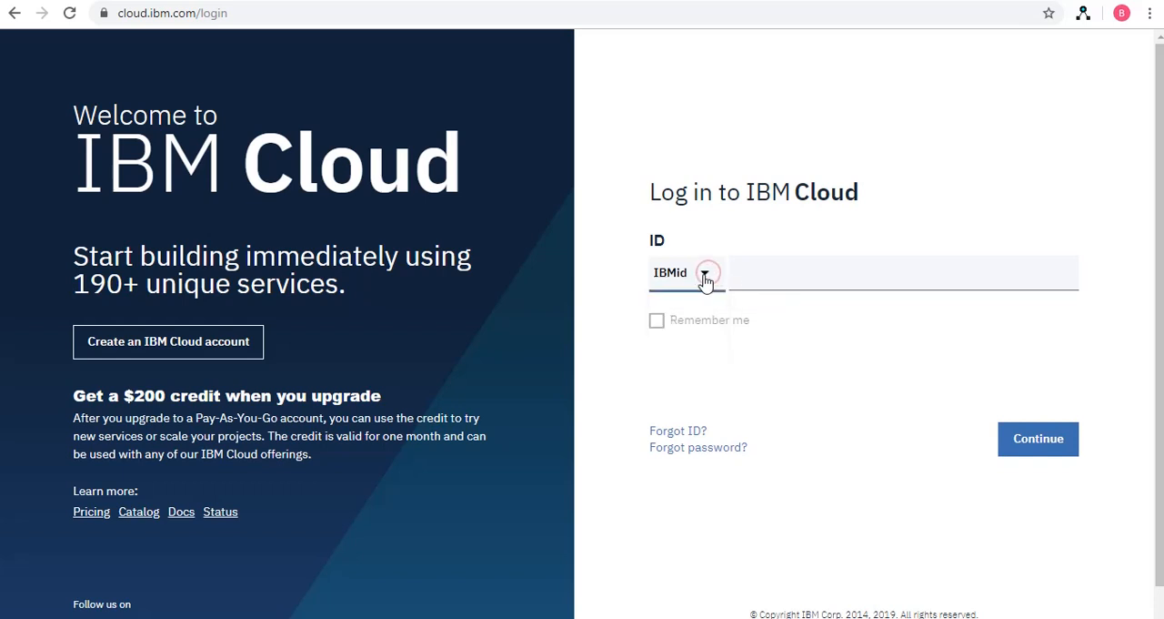
Enter the account's e-mail address as the IBMid and continue to the password prompt
click(751, 278)
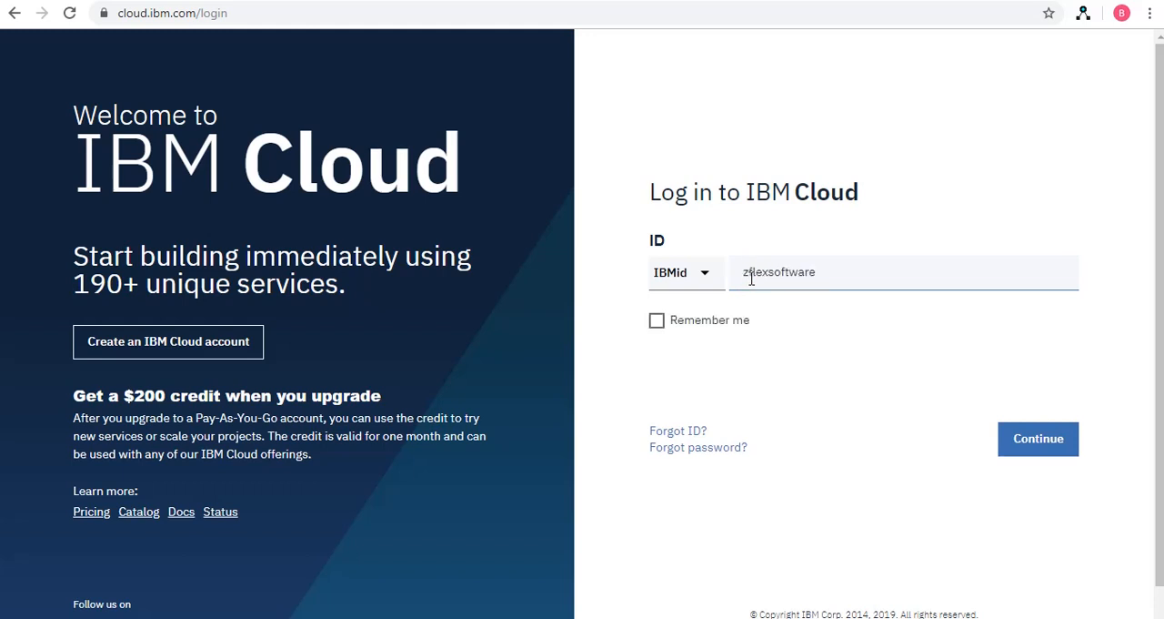
click(1019, 444)
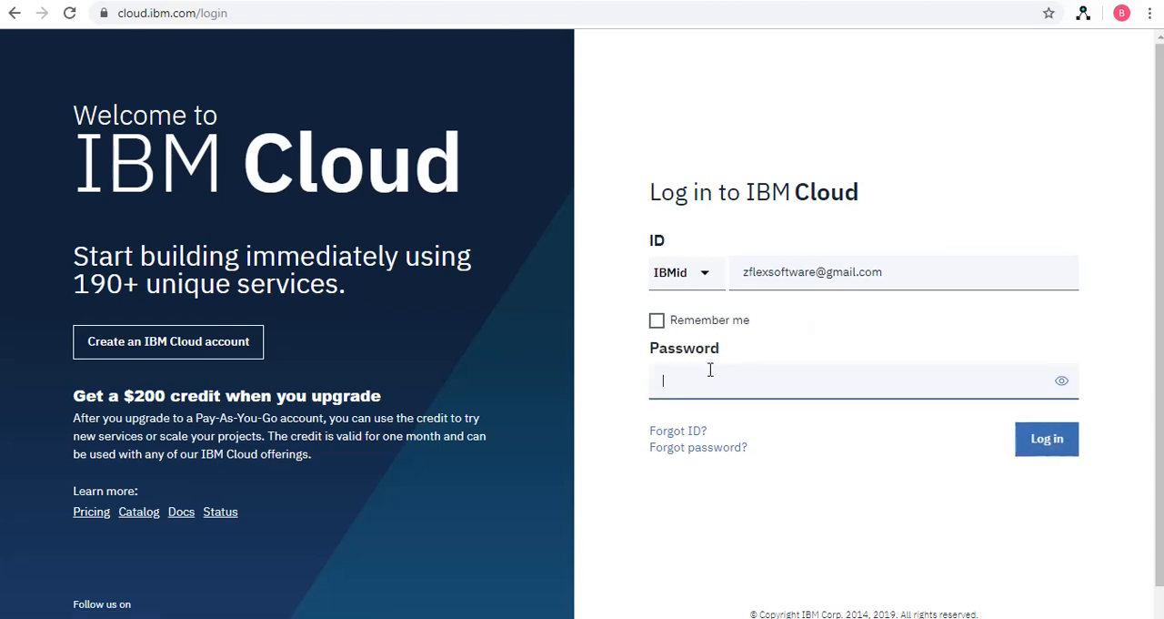
Enter the account password and log in to IBM Cloud
click(702, 373)
text(********)
key(Return)
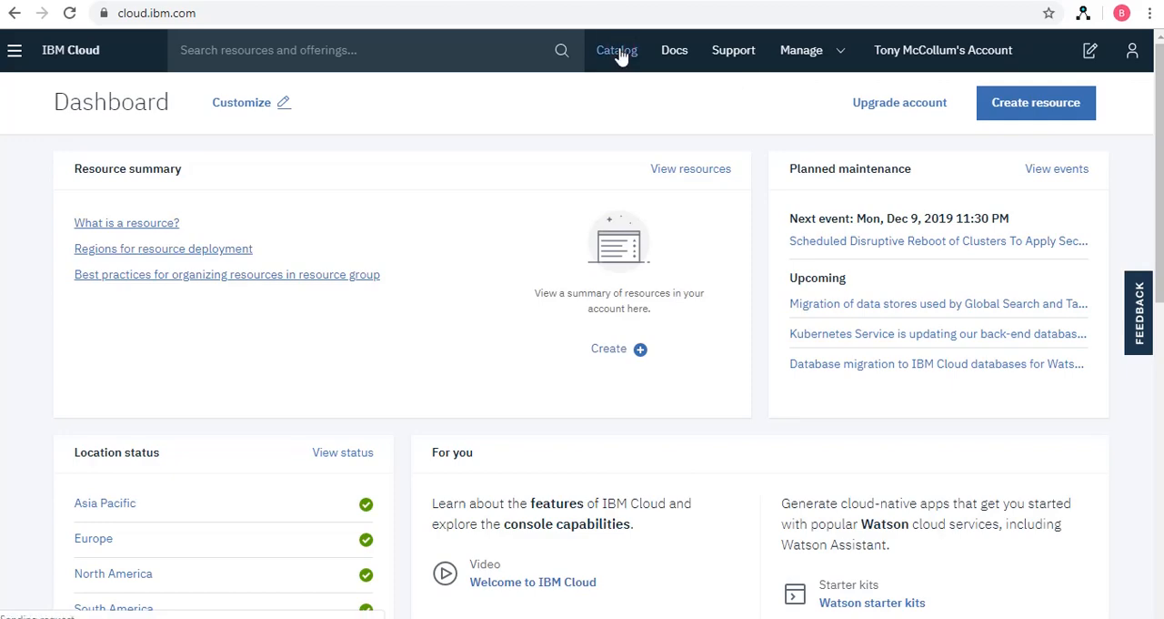
Open the service catalog and narrow it to the Integration category
click(621, 56)
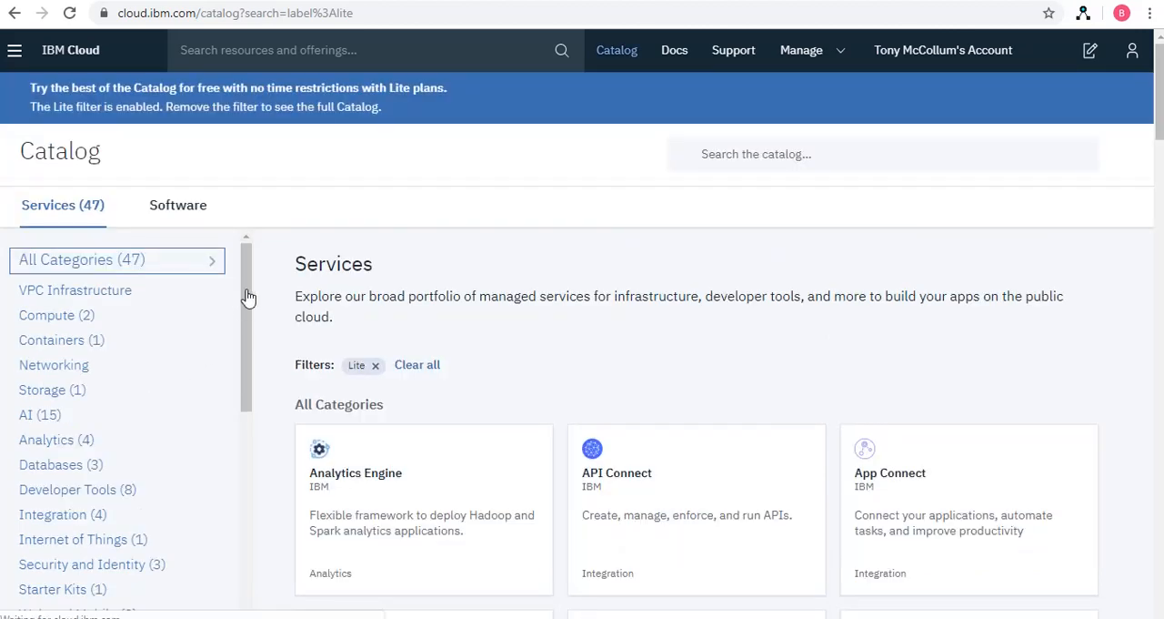
drag(246, 292, 241, 329)
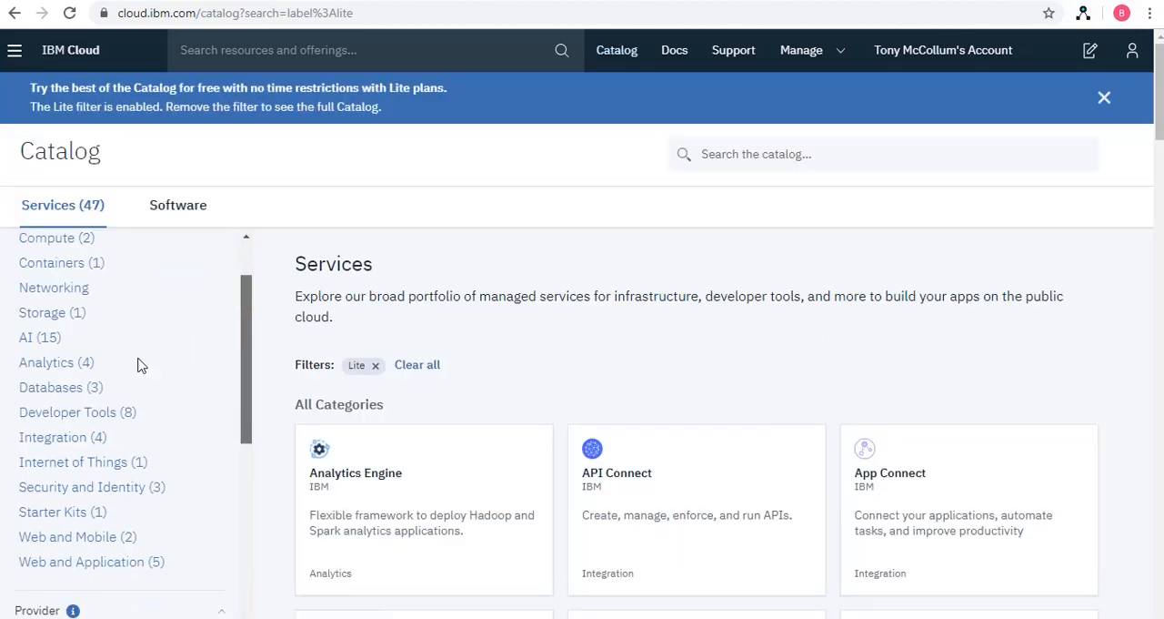
click(51, 441)
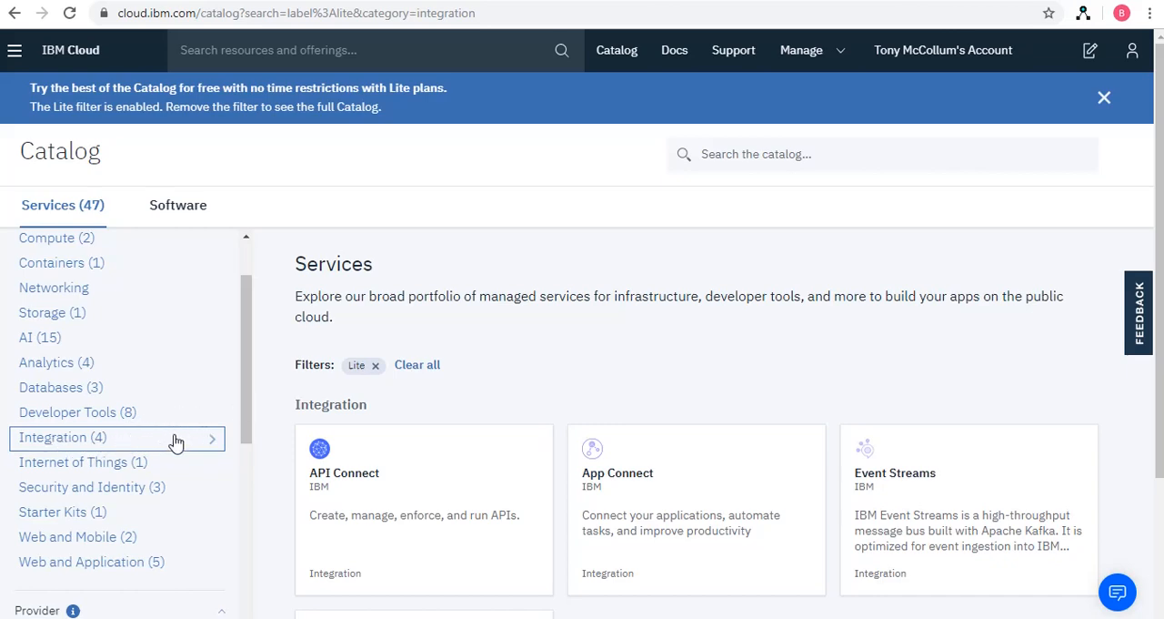
Review the Integration services and open the MQ service's creation page
scroll(471, 392, down, 2)
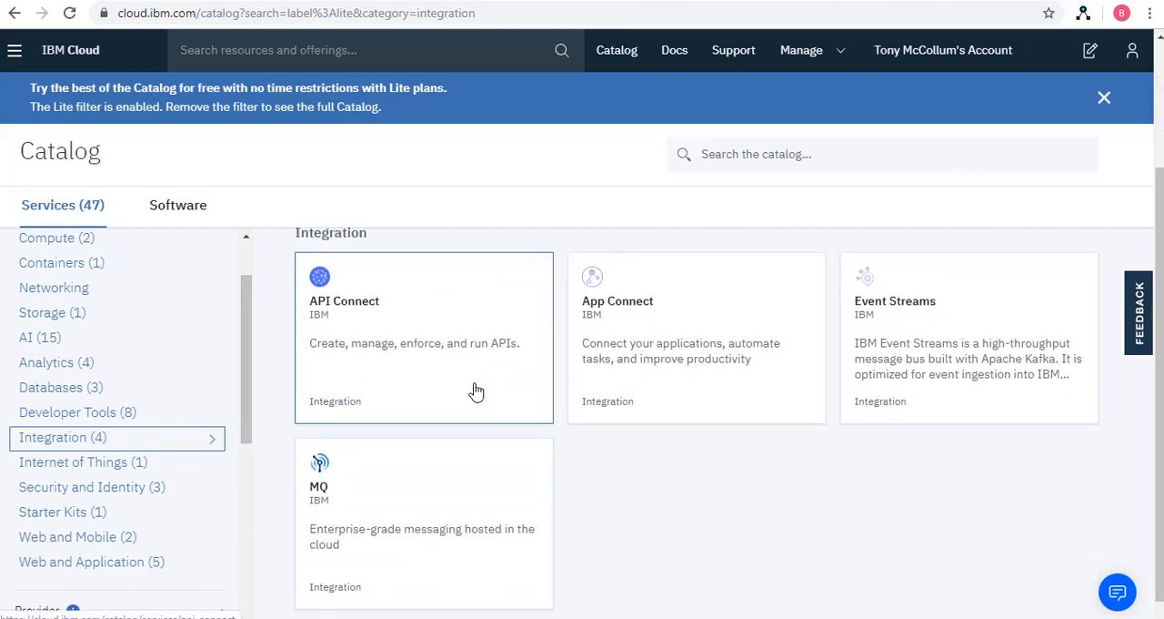
scroll(474, 392, up, 2)
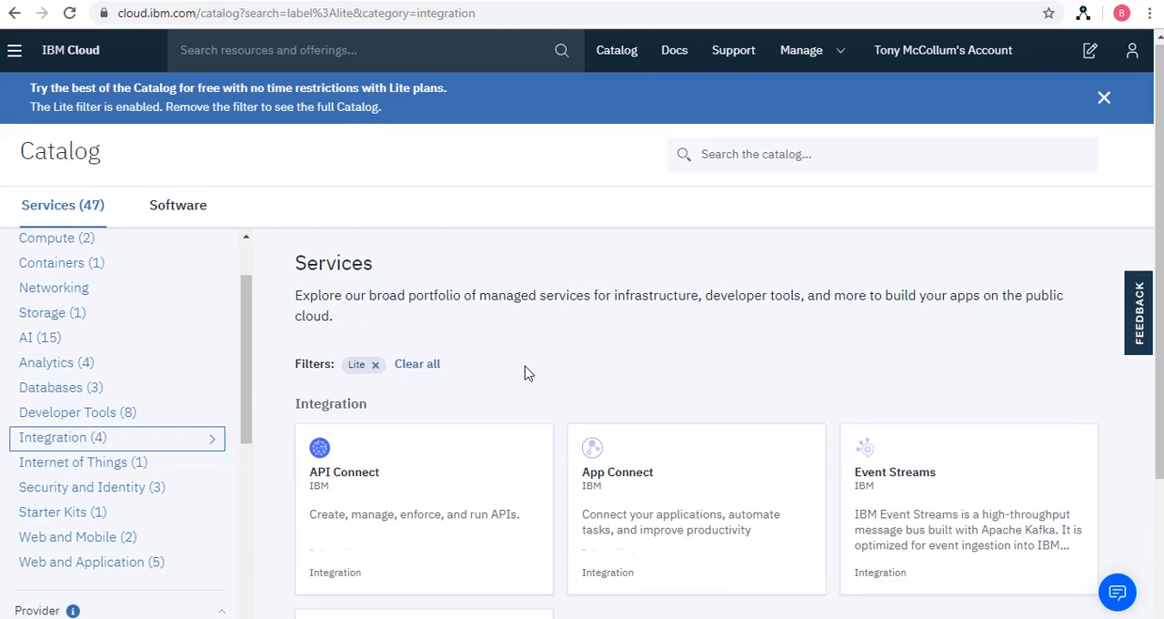
scroll(524, 373, down, 1)
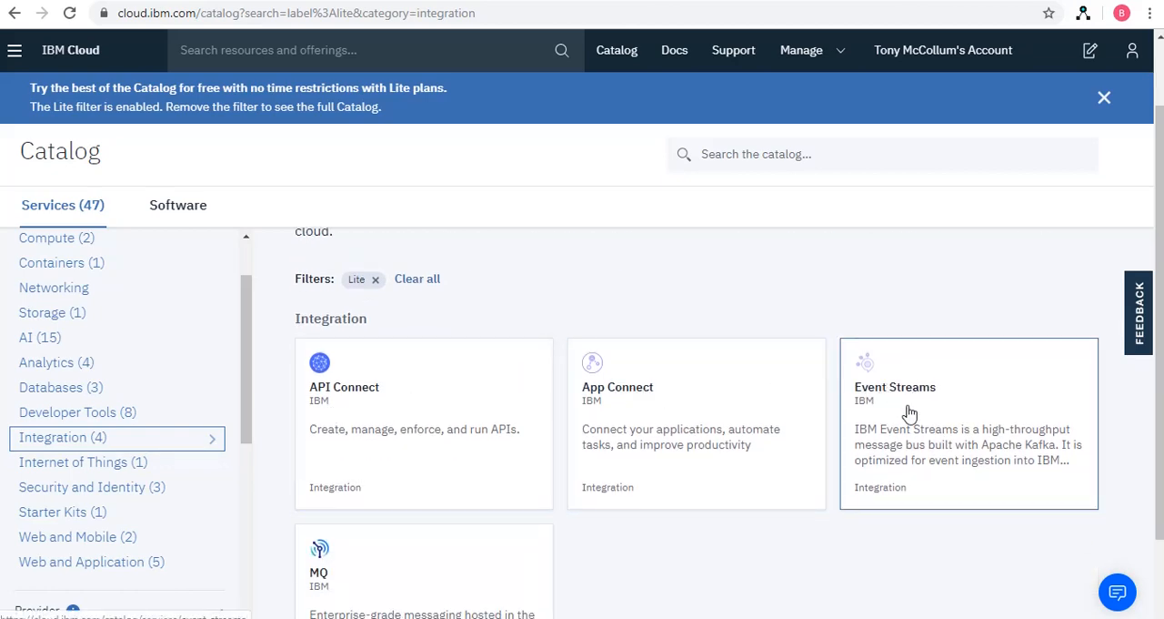
scroll(859, 435, down, 1)
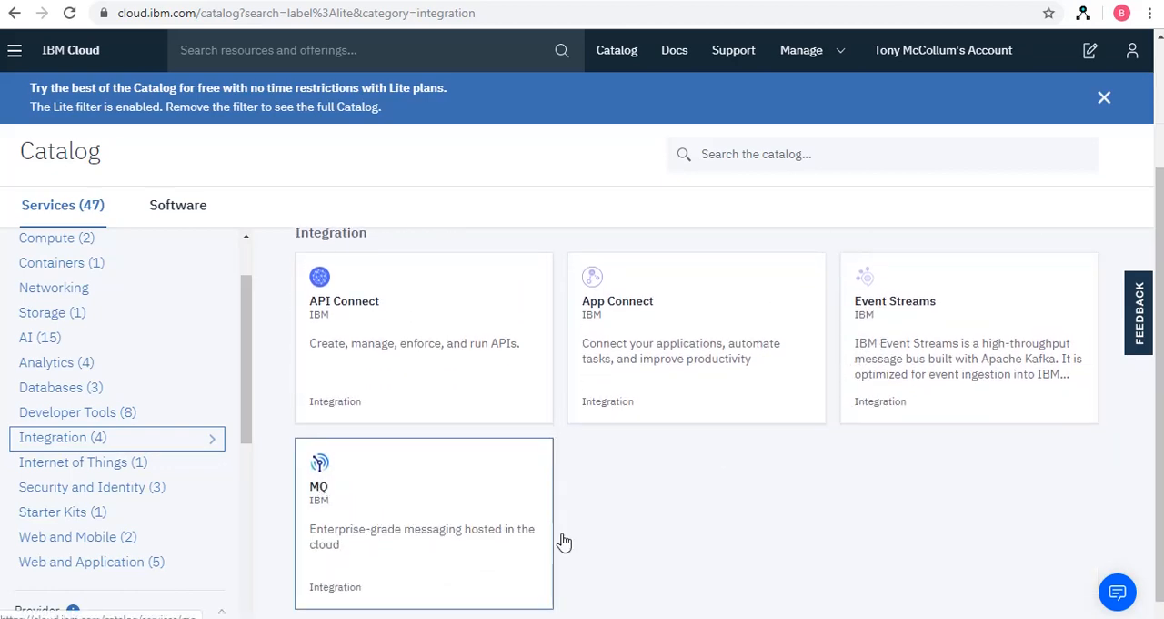
scroll(545, 523, down, 1)
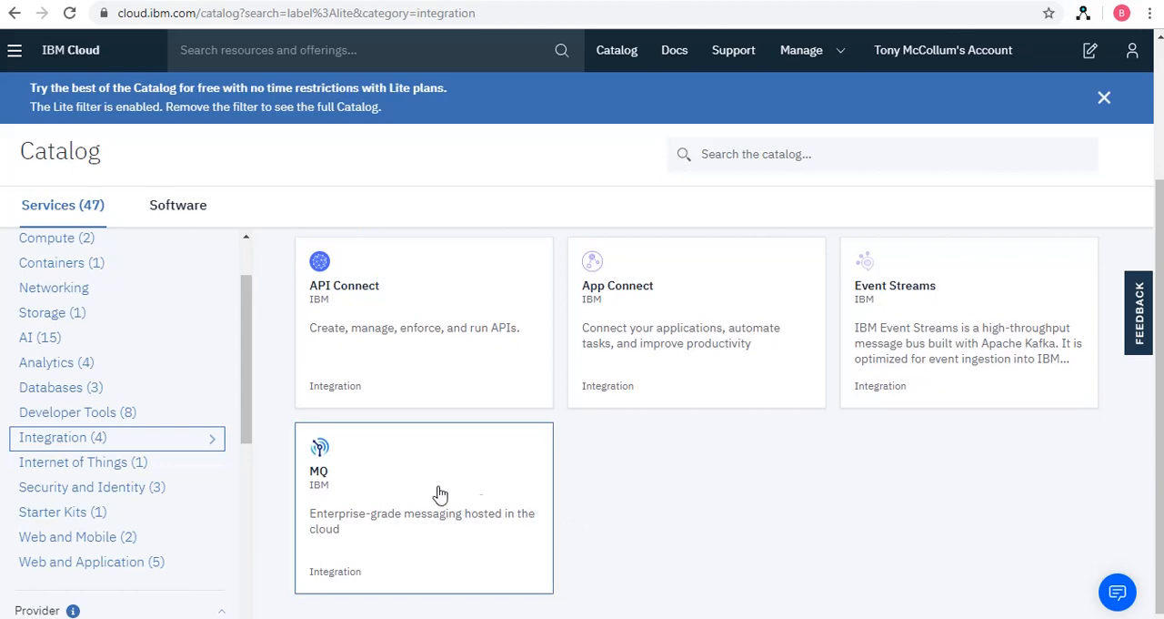
click(321, 462)
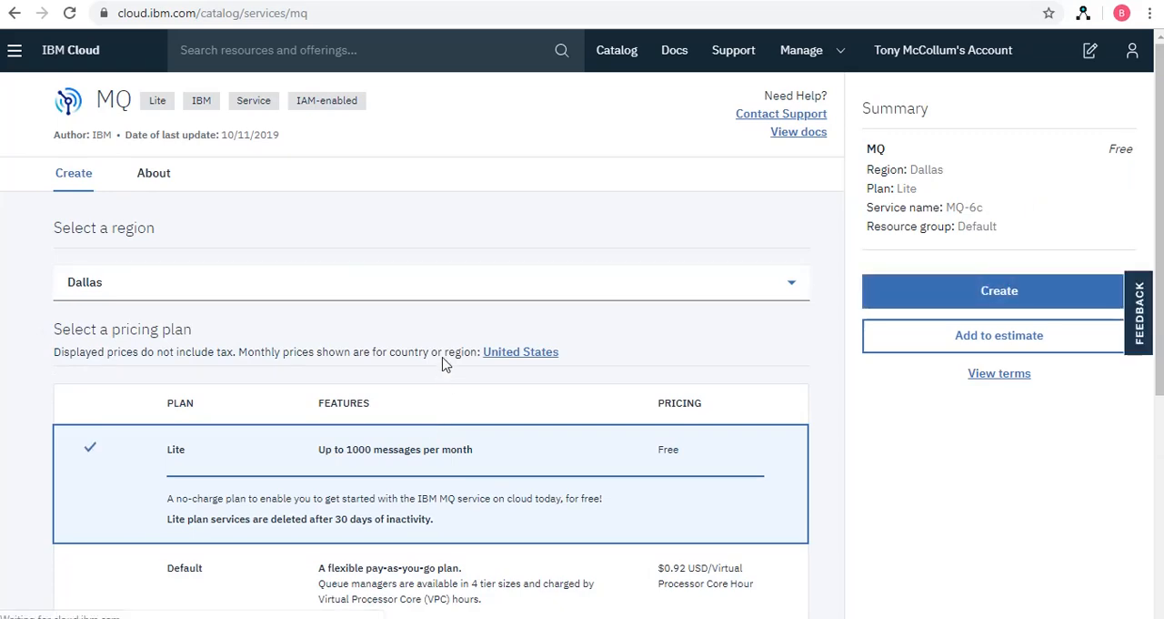
Review the MQ pricing plans and set the service name to BTECH-MQGR1
scroll(446, 363, down, 2)
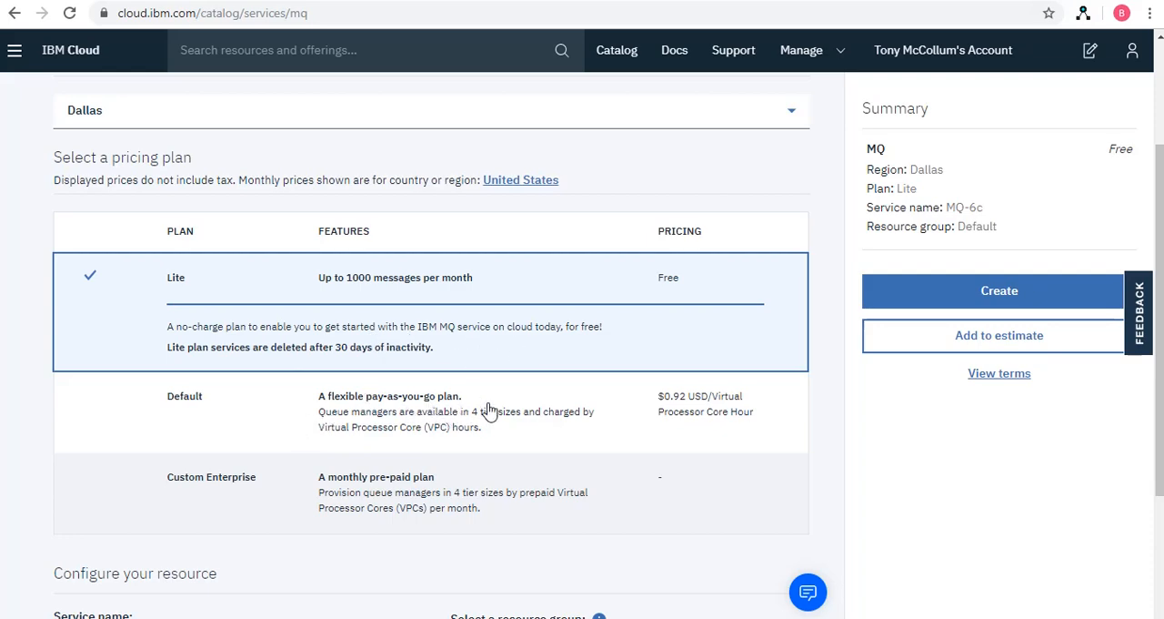
scroll(400, 442, up, 1)
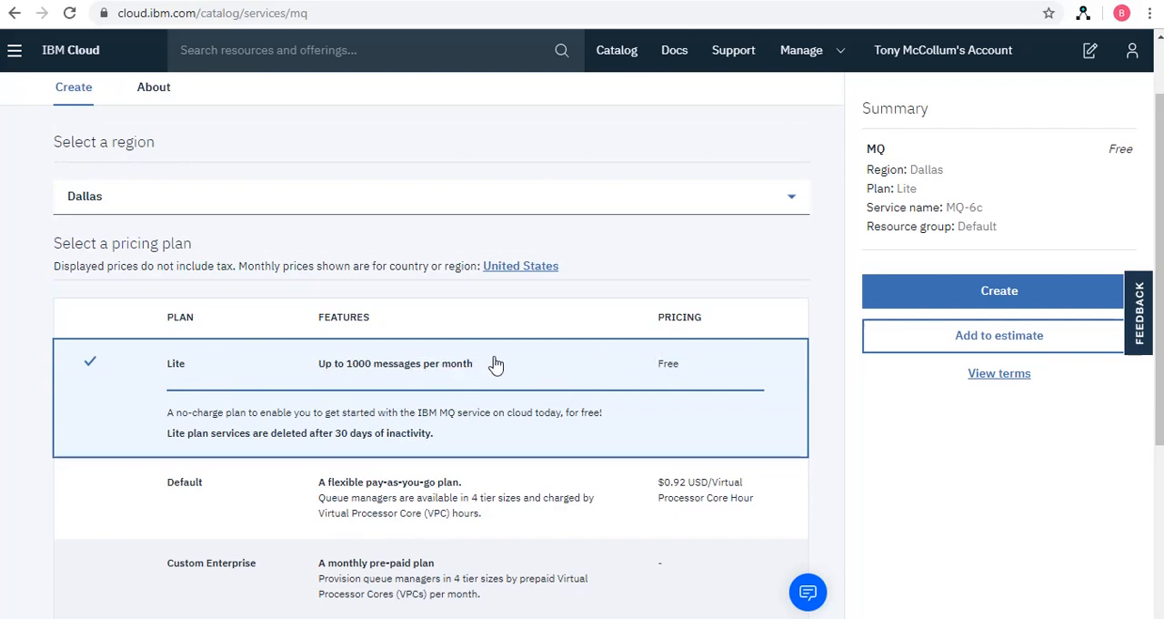
scroll(509, 367, down, 3)
scroll(550, 368, down, 1)
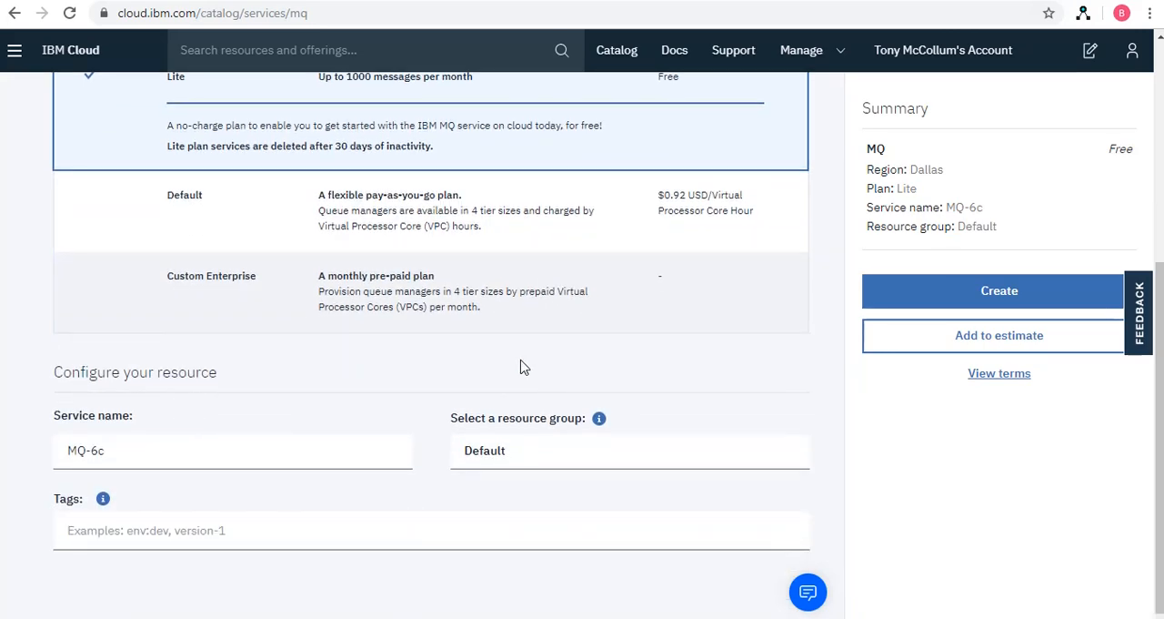
click(103, 450)
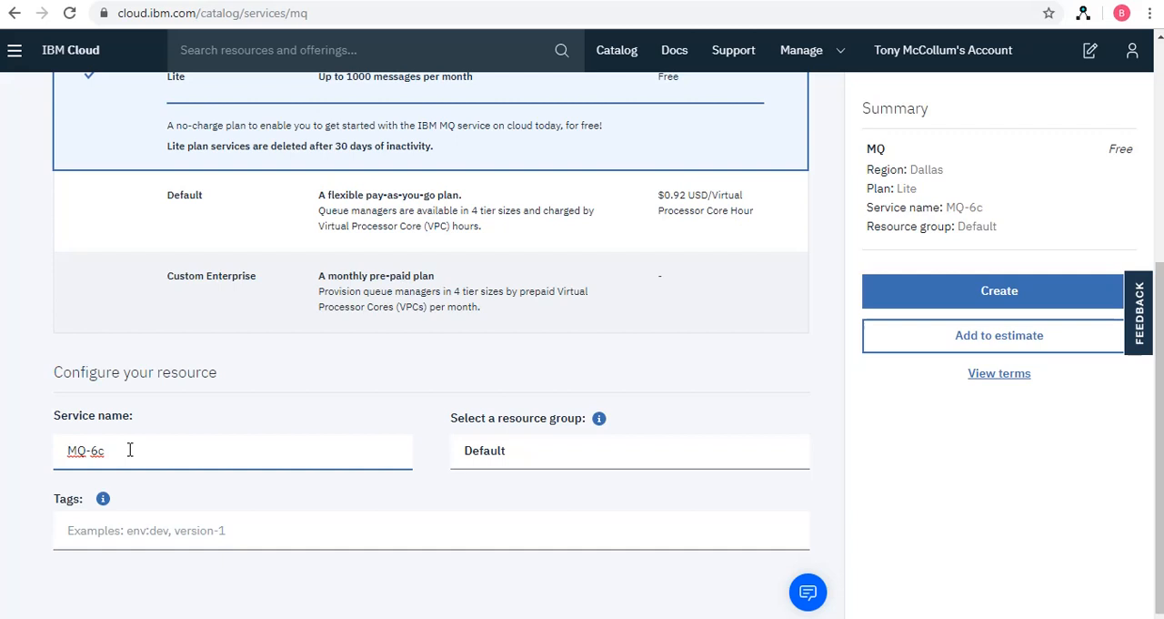
text(BTECH-)
key(BackSpace)
key(BackSpace)
key(BackSpace)
Add the tags MQ and BTECH to the MQ service configuration
scroll(778, 517, up, 1)
scroll(778, 518, down, 1)
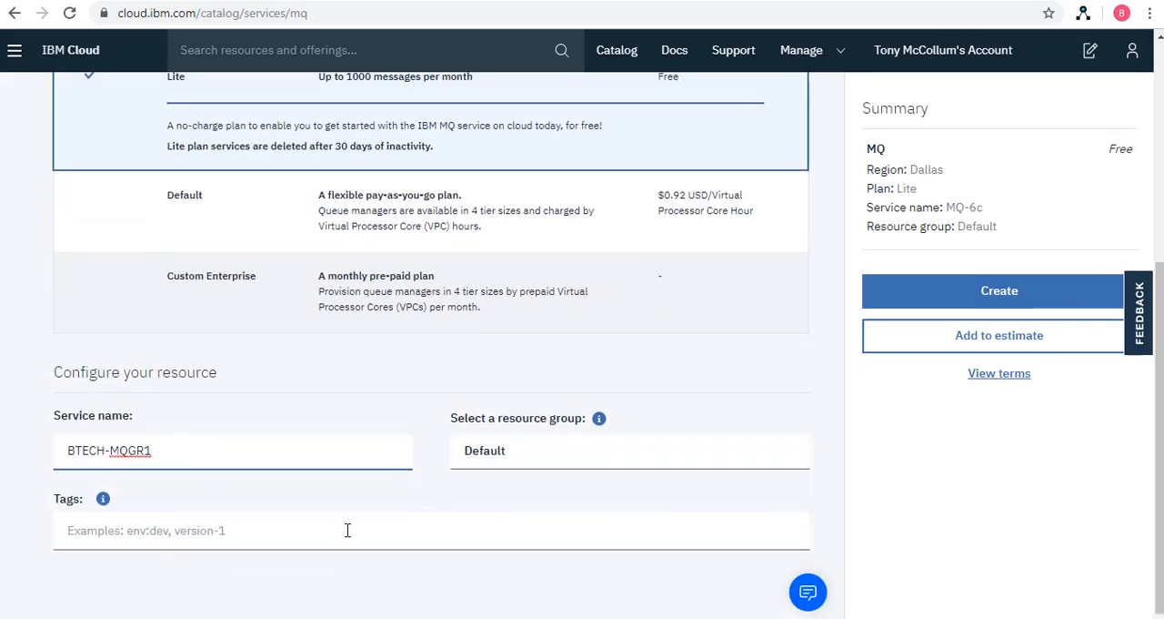
click(347, 530)
text(MQ)
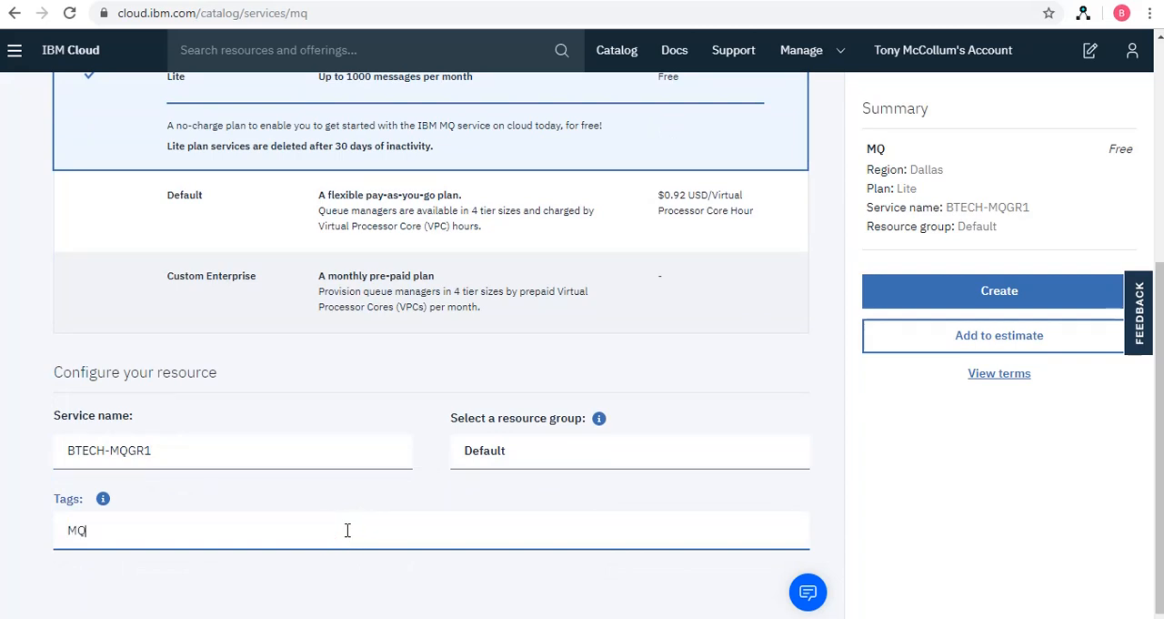
key(Return)
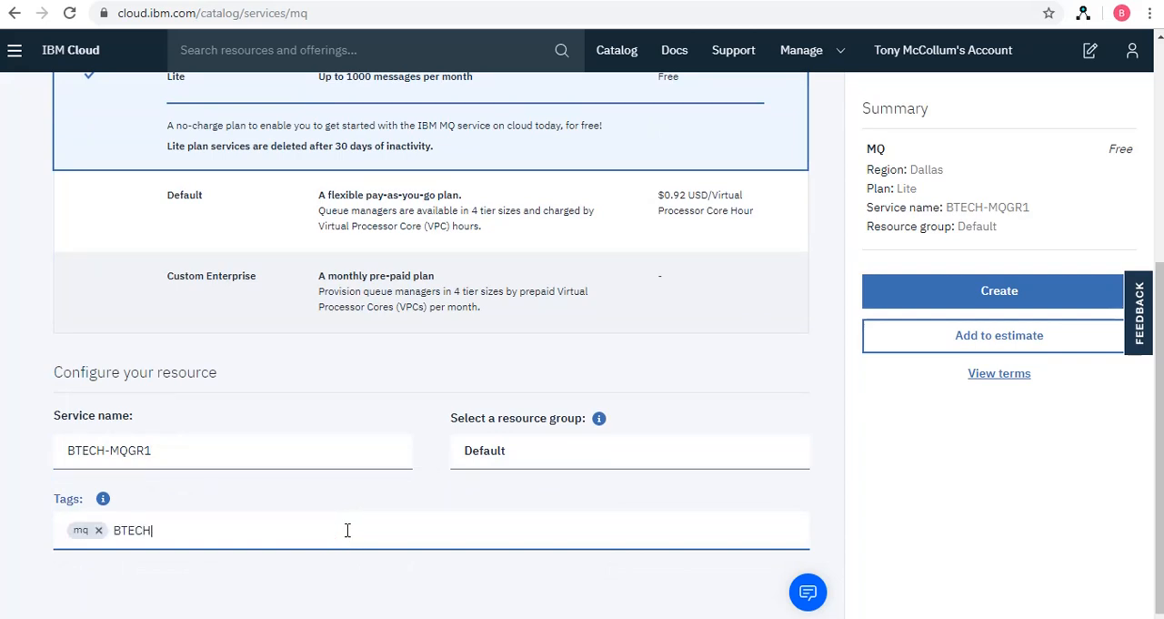
scroll(850, 351, up, 1)
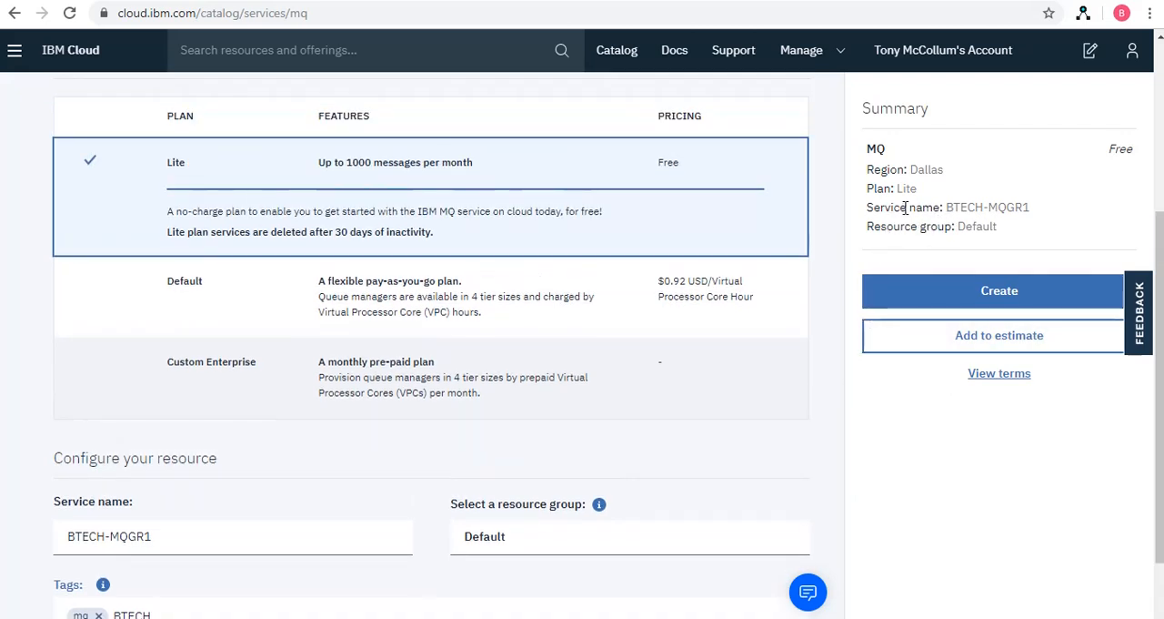
key(Return)
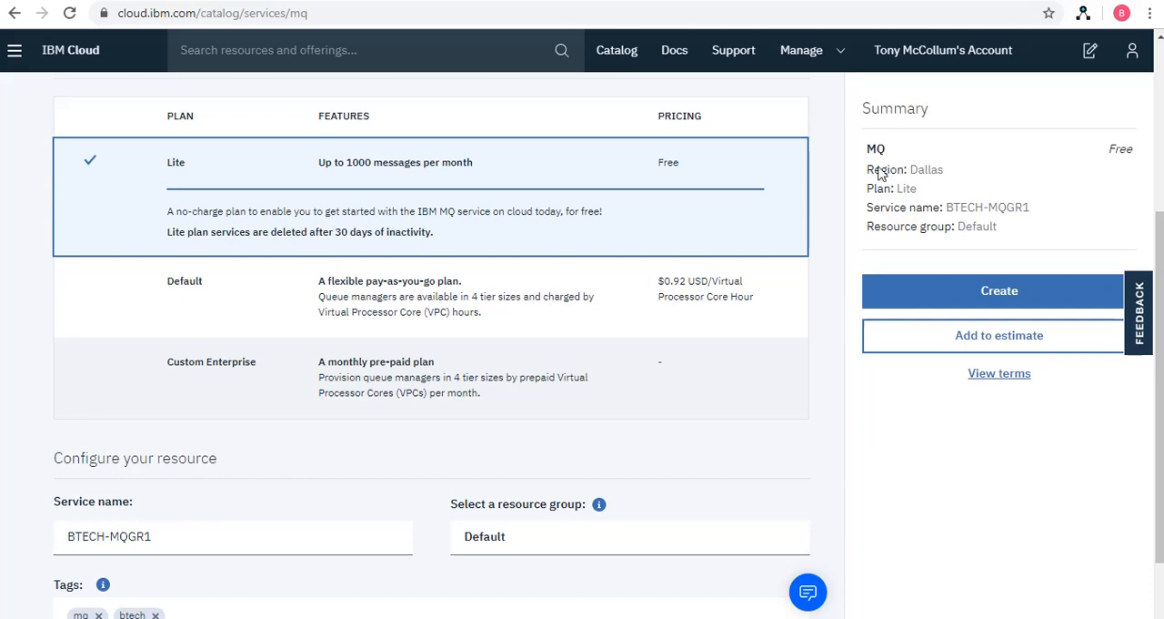
Create the MQ service in Dallas on the Lite plan, then dismiss the welcome dialog and collapse the product tour
click(1001, 289)
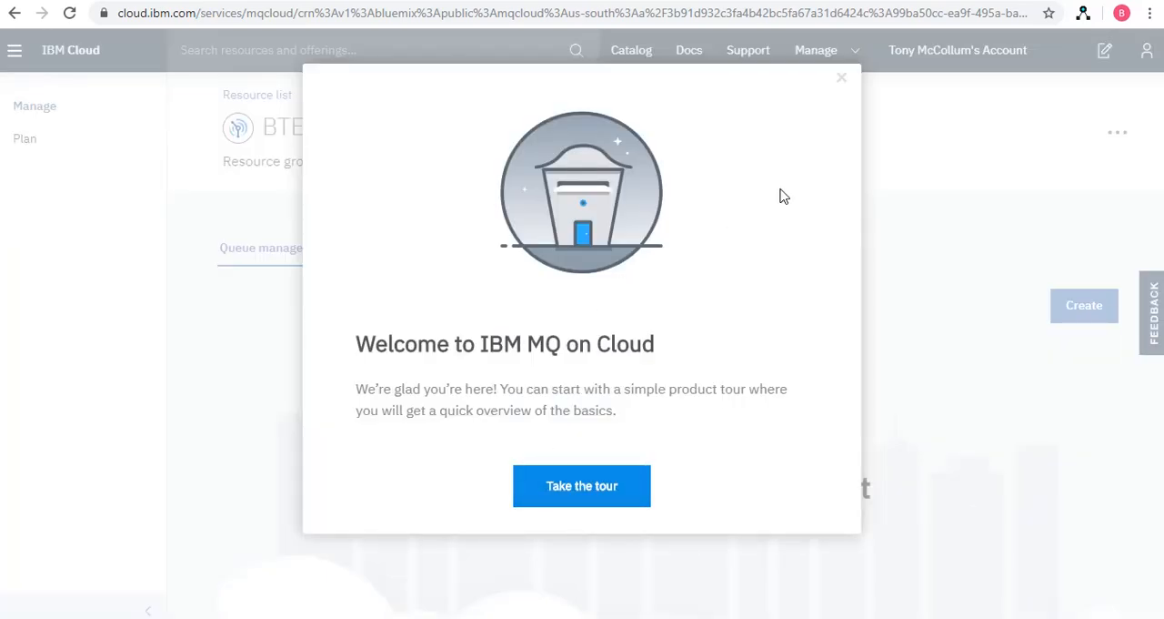
click(843, 81)
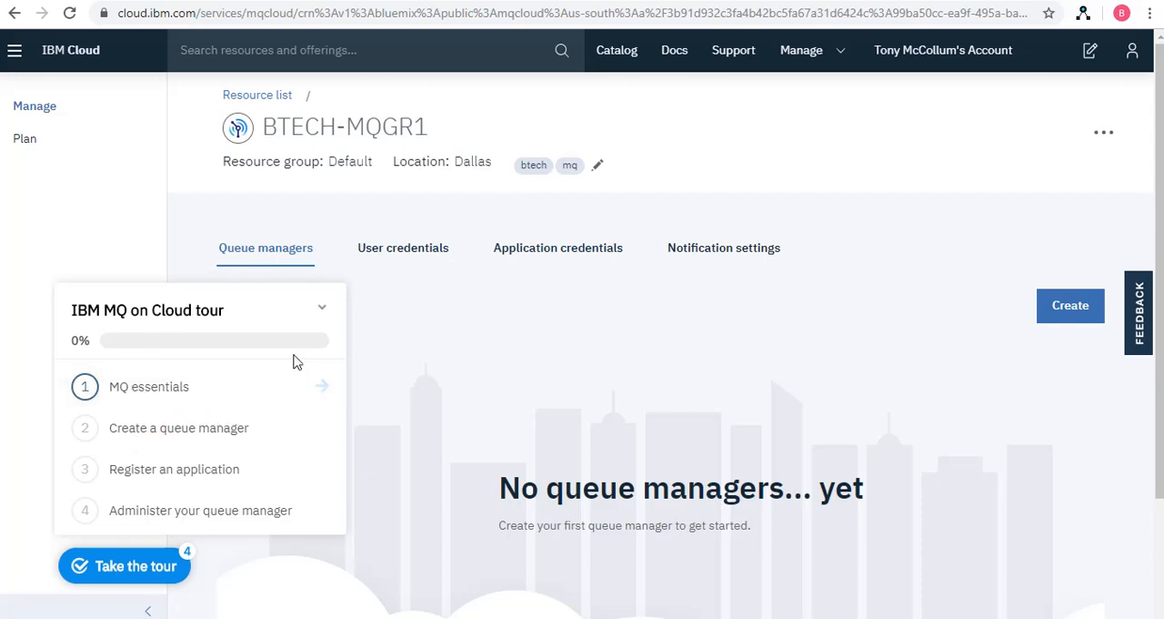
click(321, 310)
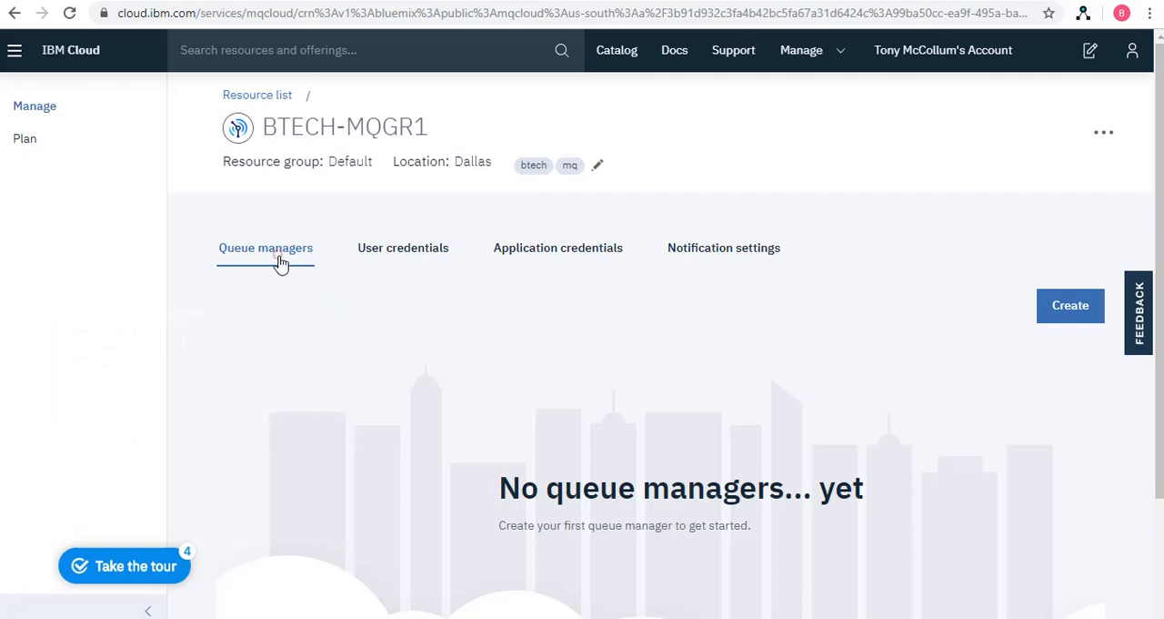
Start a new queue manager in the BTECH-MQGR1 service and enter BTECH-MQGR1 as its name
click(1056, 312)
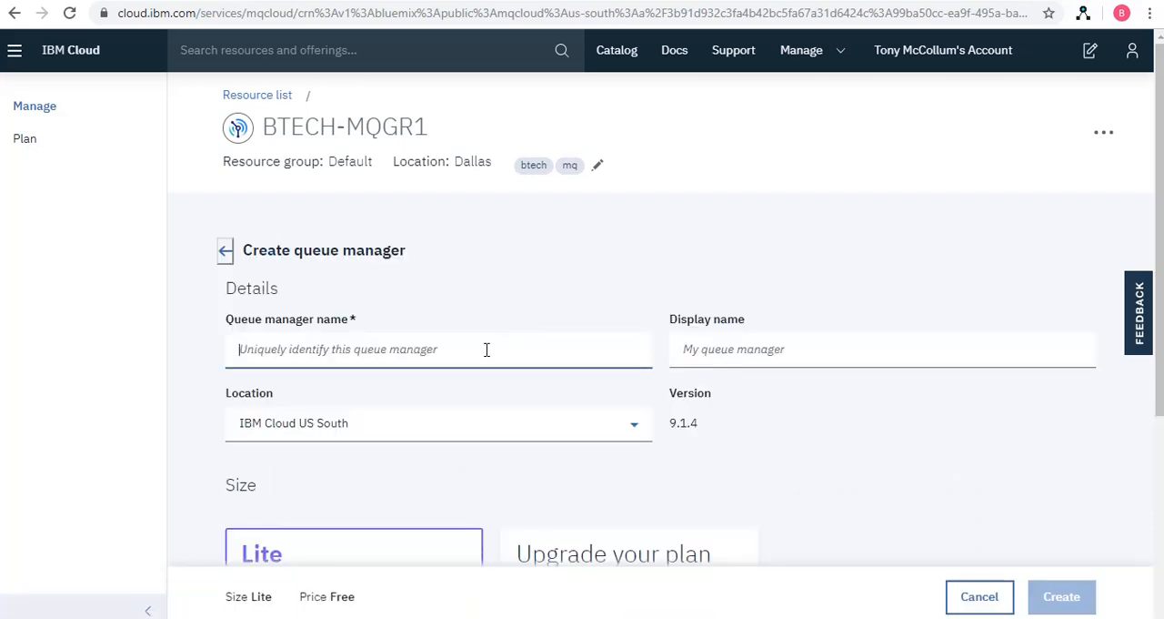
click(485, 351)
text(BTECH-MQGR1)
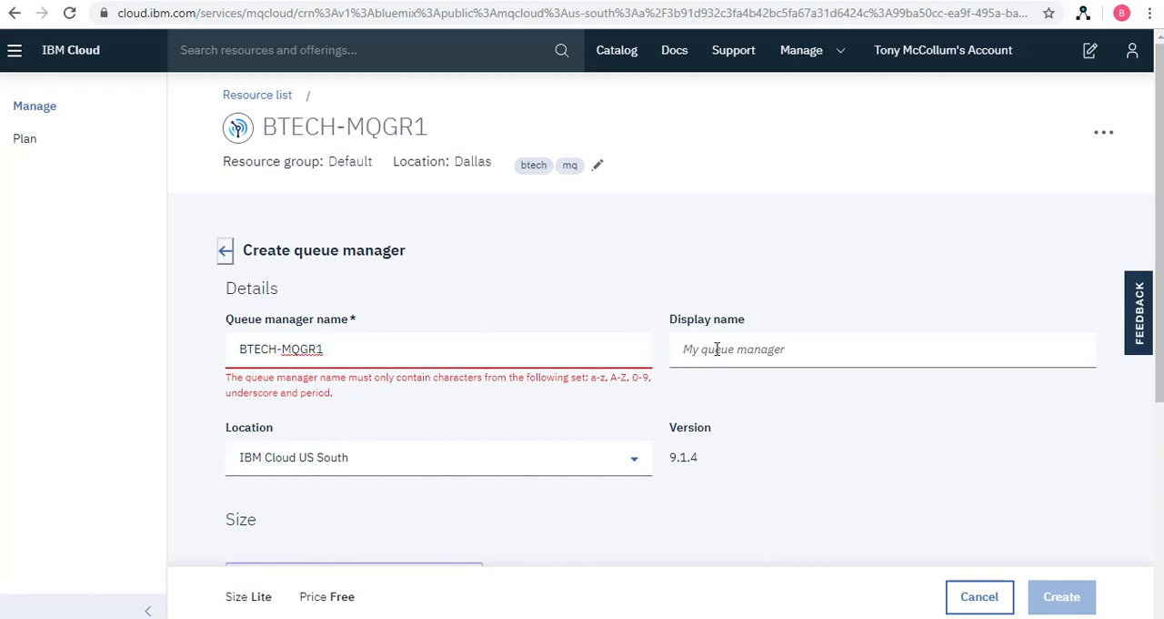
Set the queue manager's display name to BTECHMQGR and check the available location options
click(717, 349)
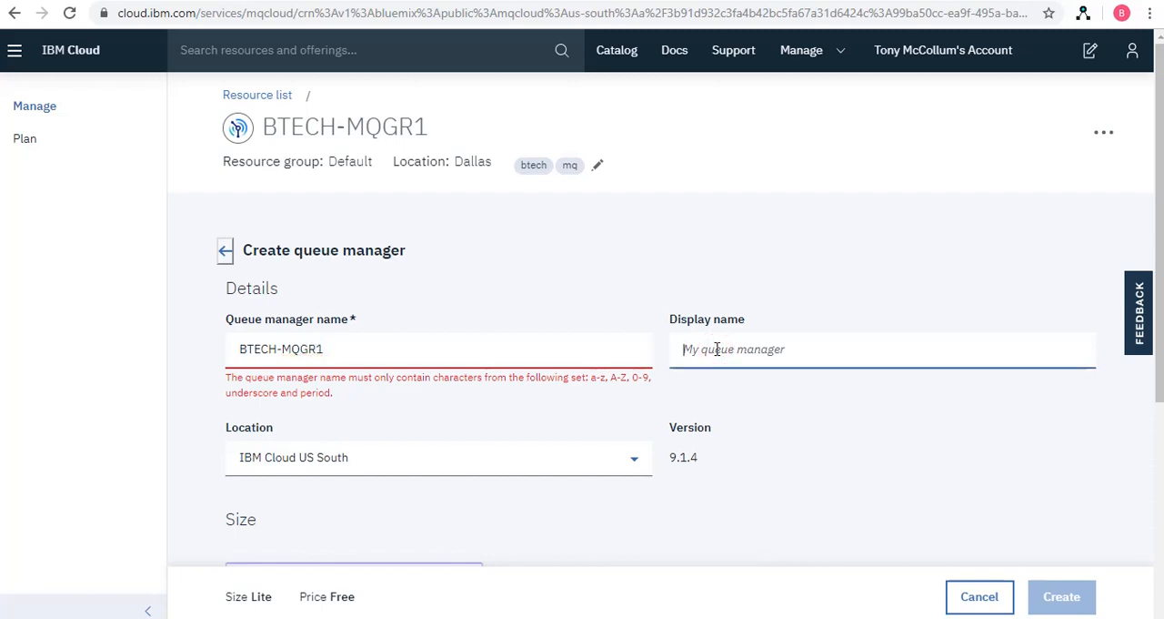
text(B)
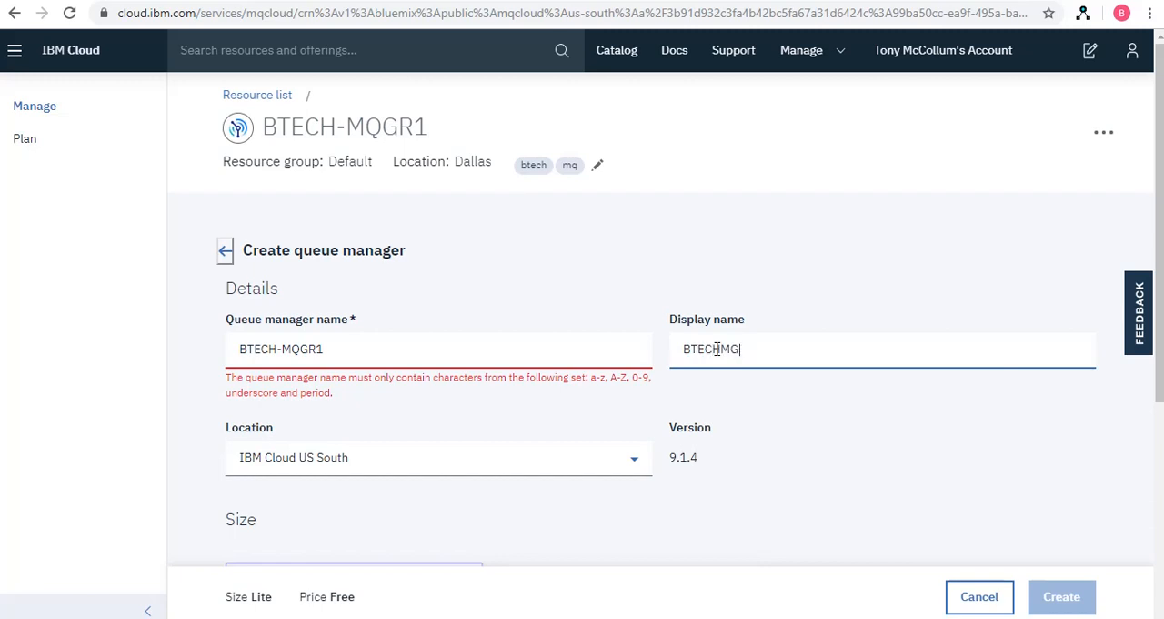
text(TECH-MQ)
text(G)
key(BackSpace)
text(GR)
click(587, 465)
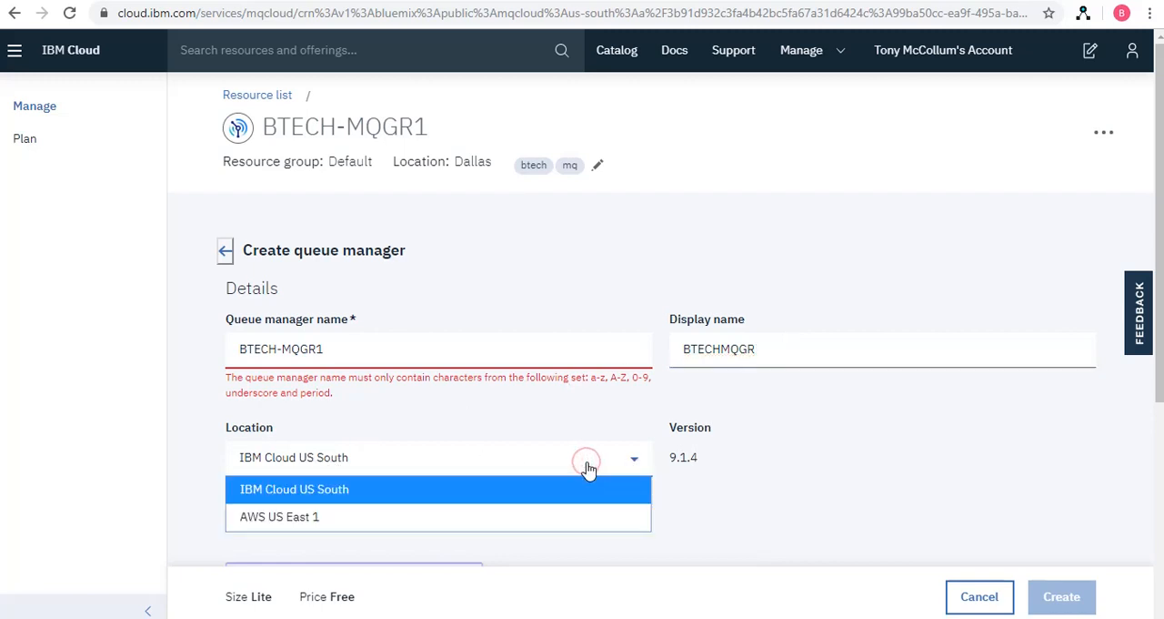
click(587, 467)
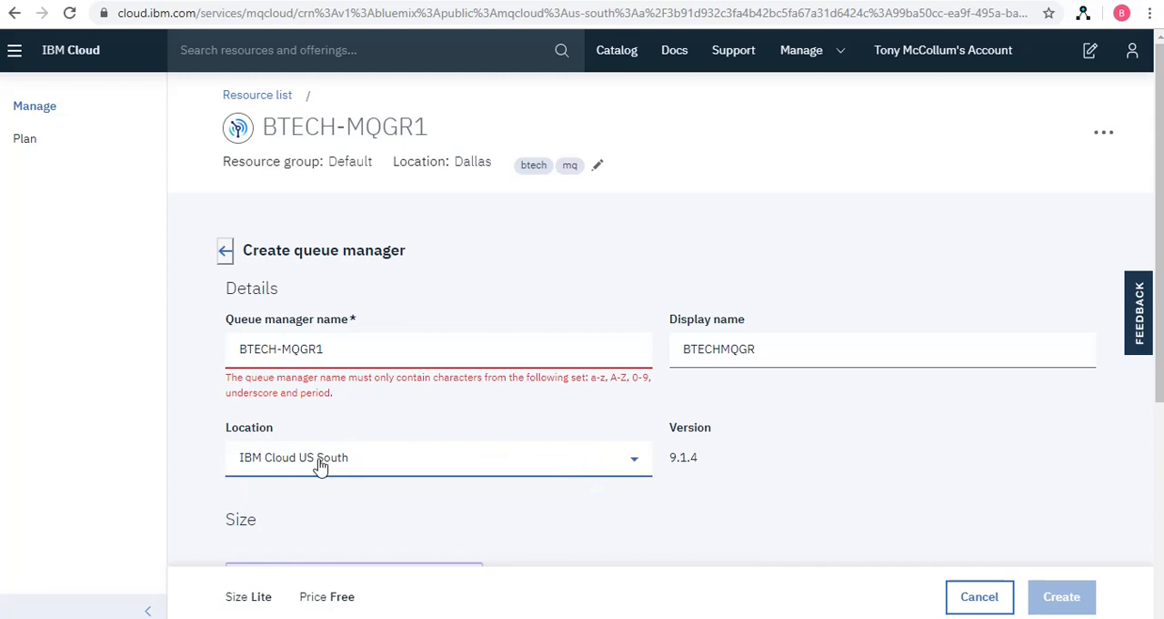
Keep IBM Cloud US South as the location and review the size options for the queue manager
click(359, 459)
click(362, 460)
scroll(767, 462, down, 2)
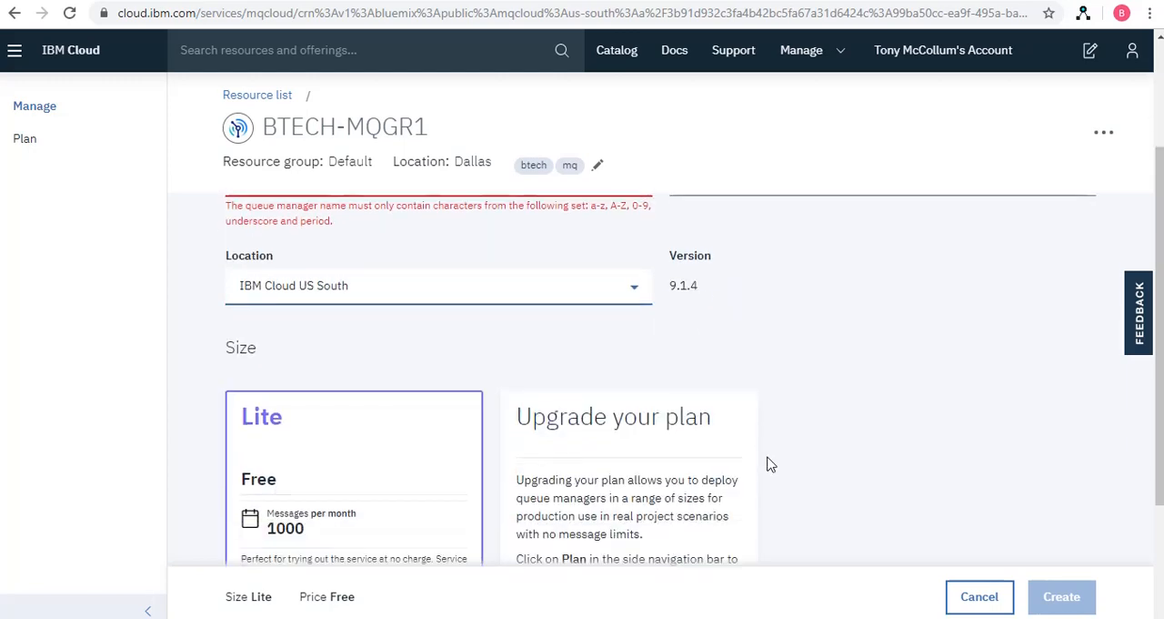
scroll(678, 400, down, 2)
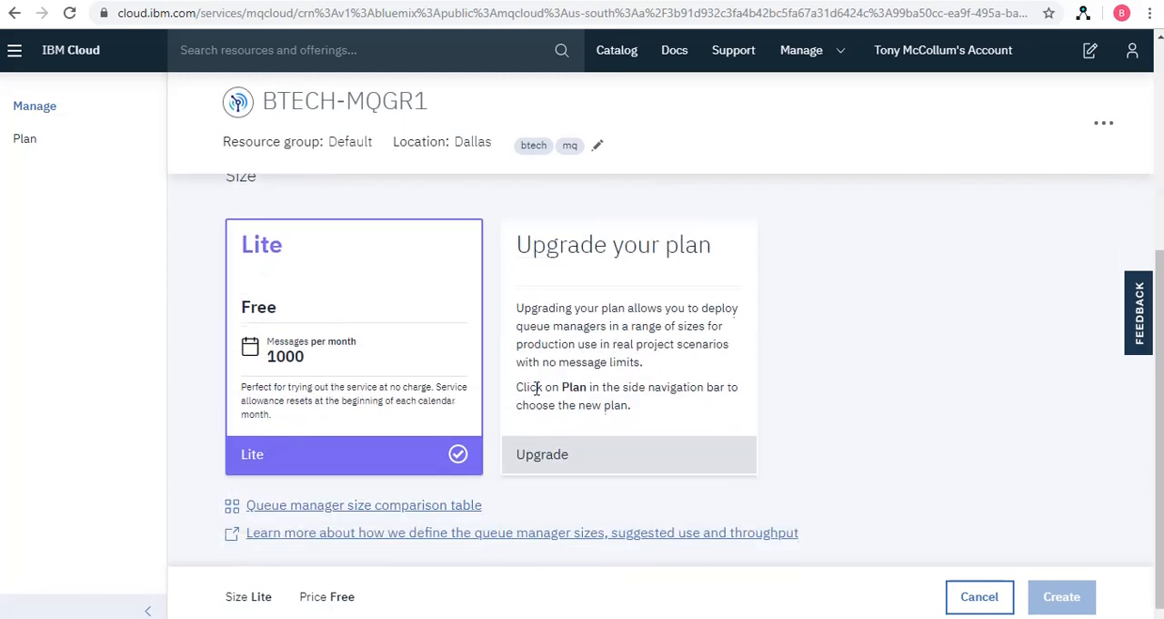
scroll(810, 369, down, 1)
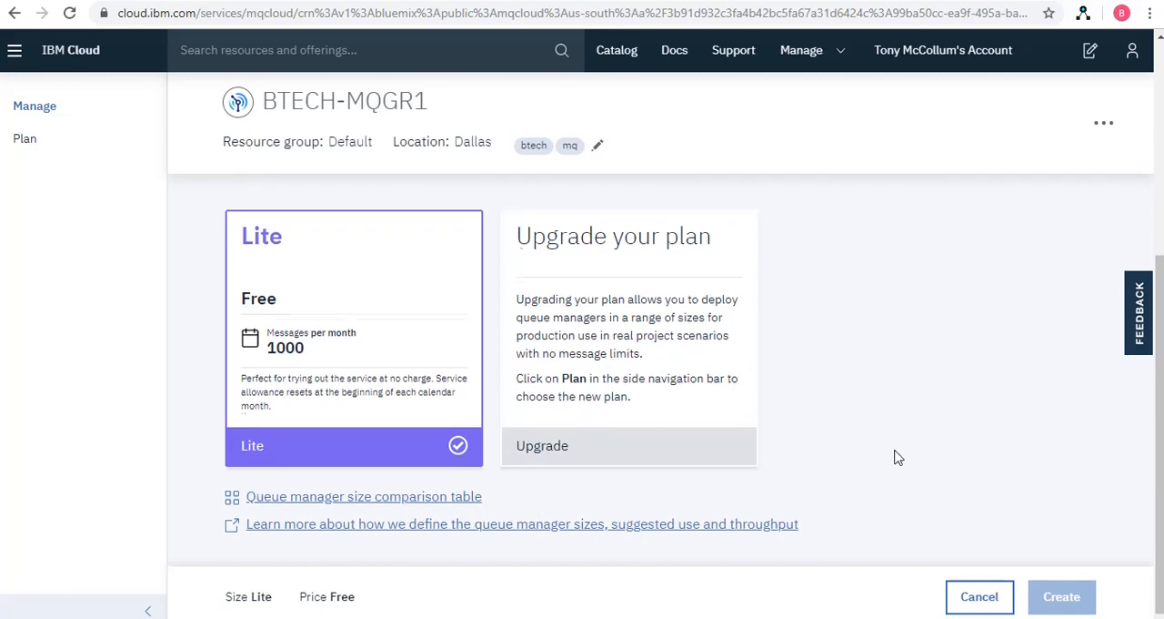
scroll(896, 457, up, 3)
scroll(896, 458, up, 1)
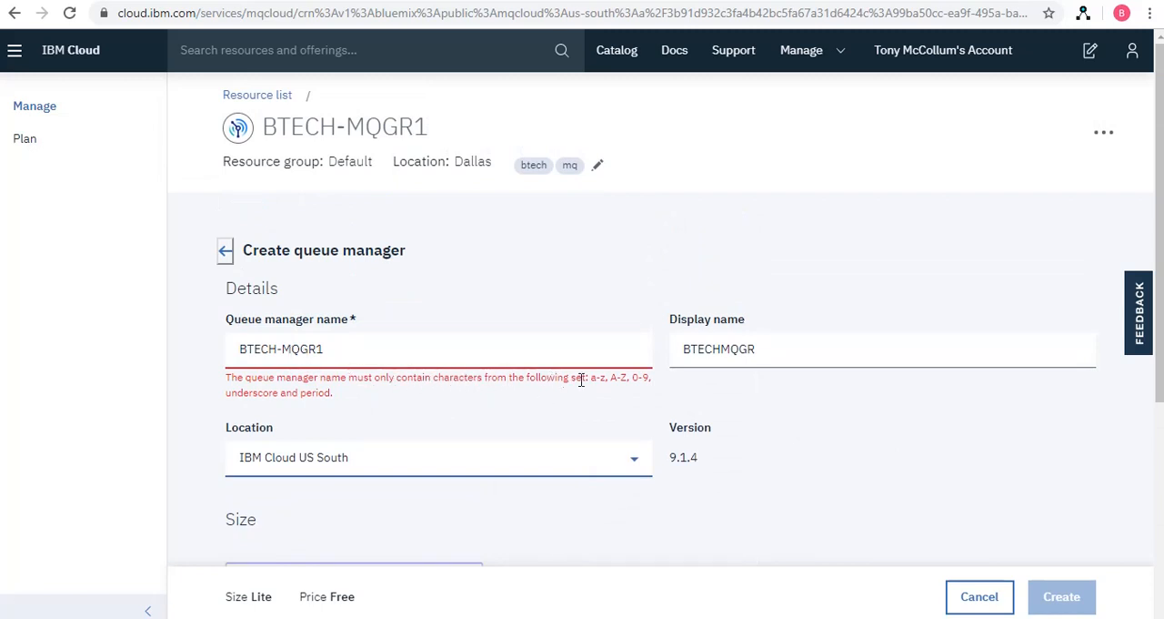
Correct the queue manager name to BTECHMQGR1 and set its display name to BTECHMQGR1
click(284, 348)
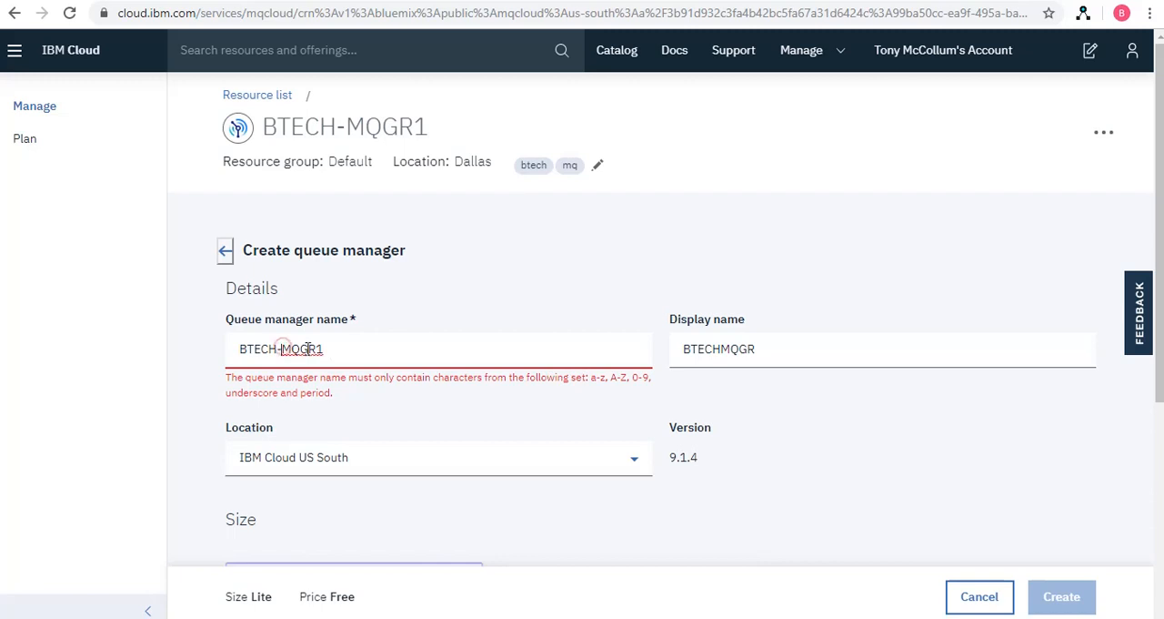
key(BackSpace)
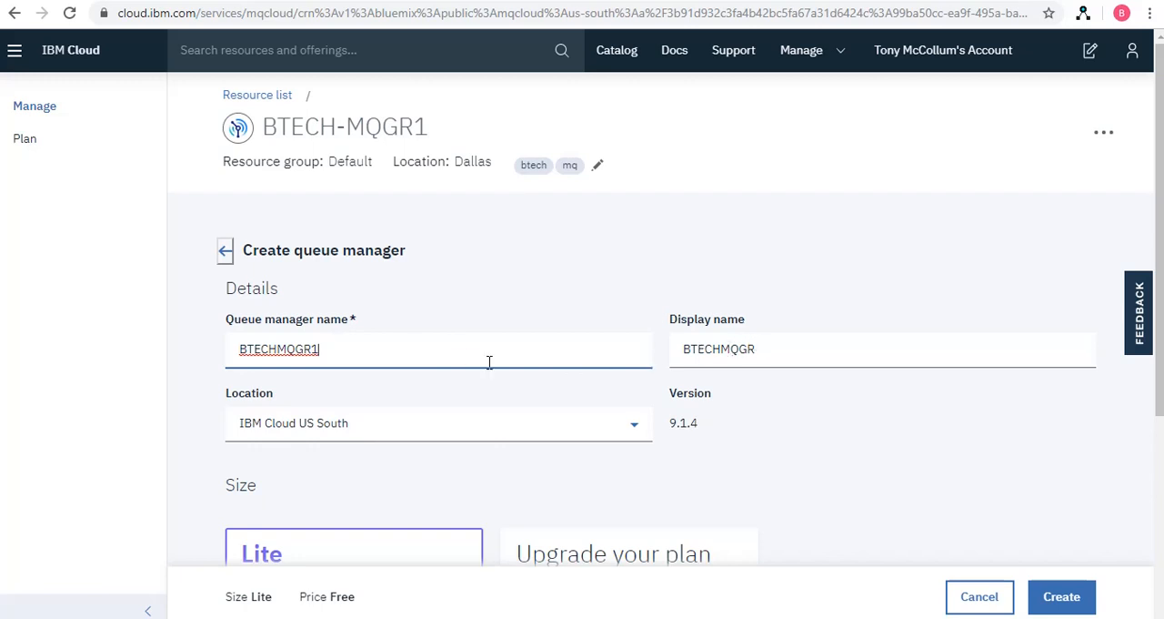
click(799, 349)
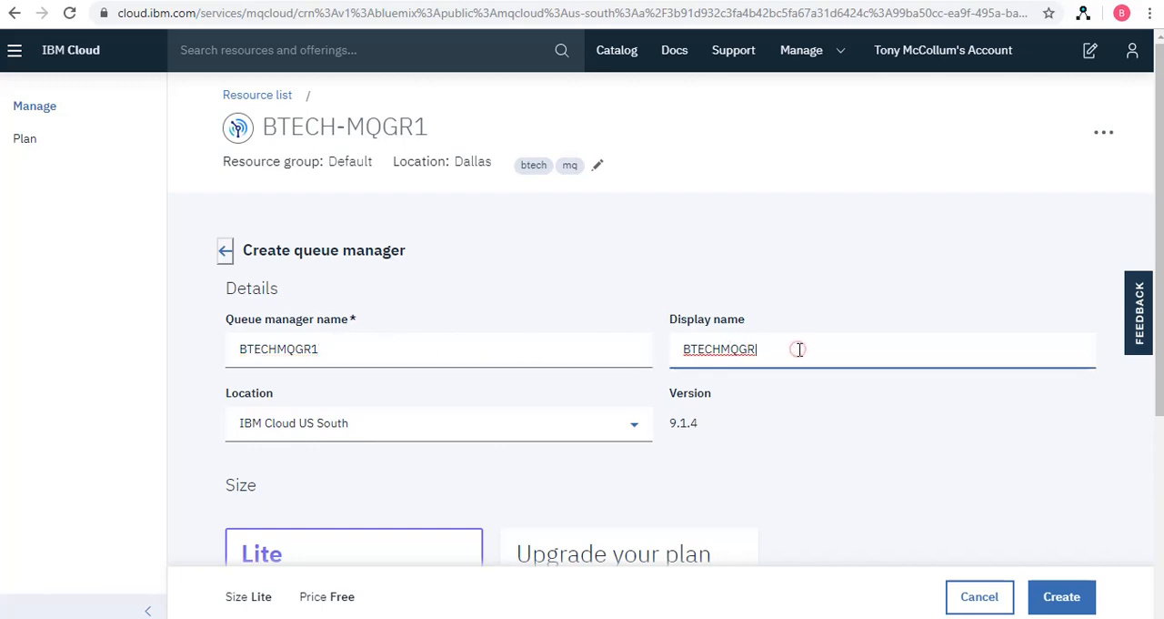
text(1)
Create the Lite-size queue manager and agree to continue with its monthly message limit
scroll(512, 480, down, 3)
scroll(543, 449, up, 3)
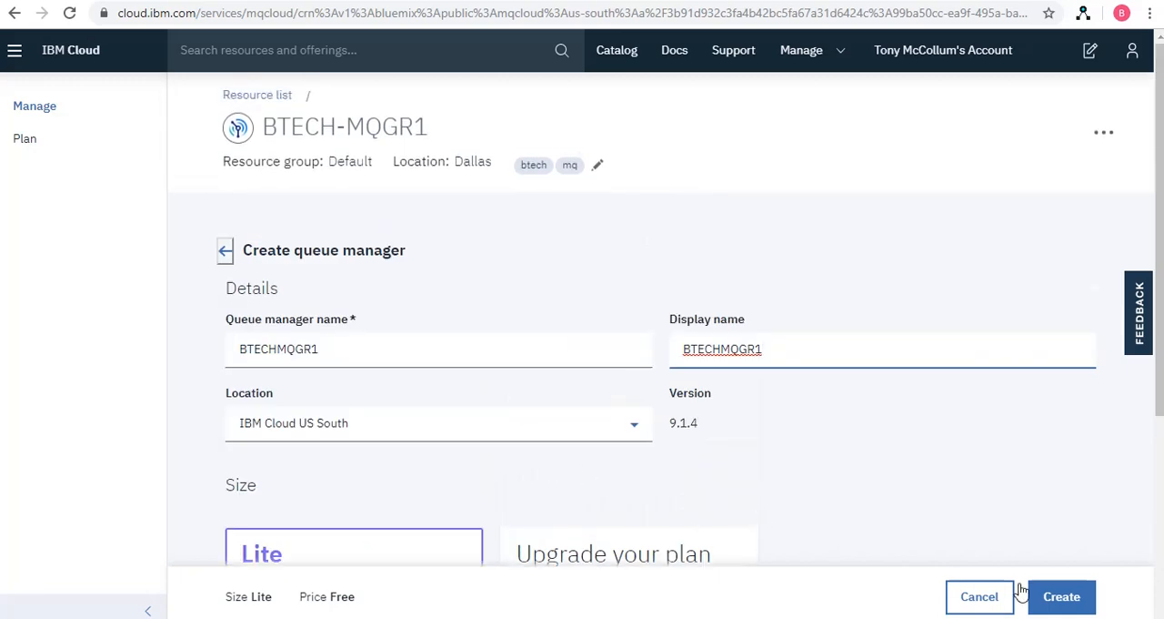
scroll(1022, 551, down, 2)
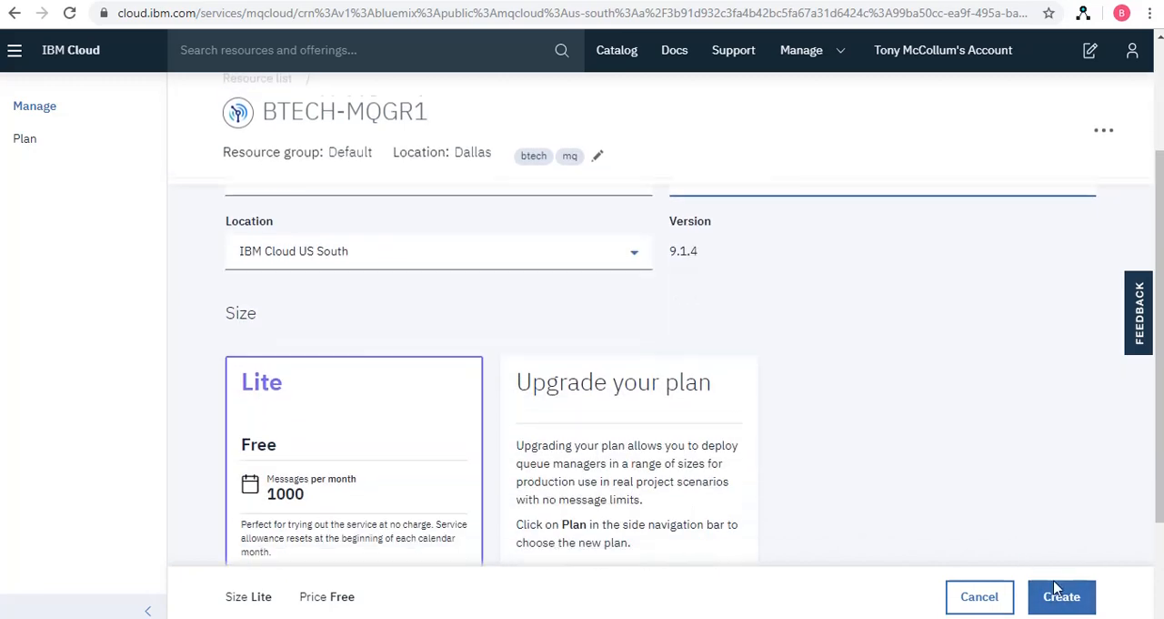
click(1058, 596)
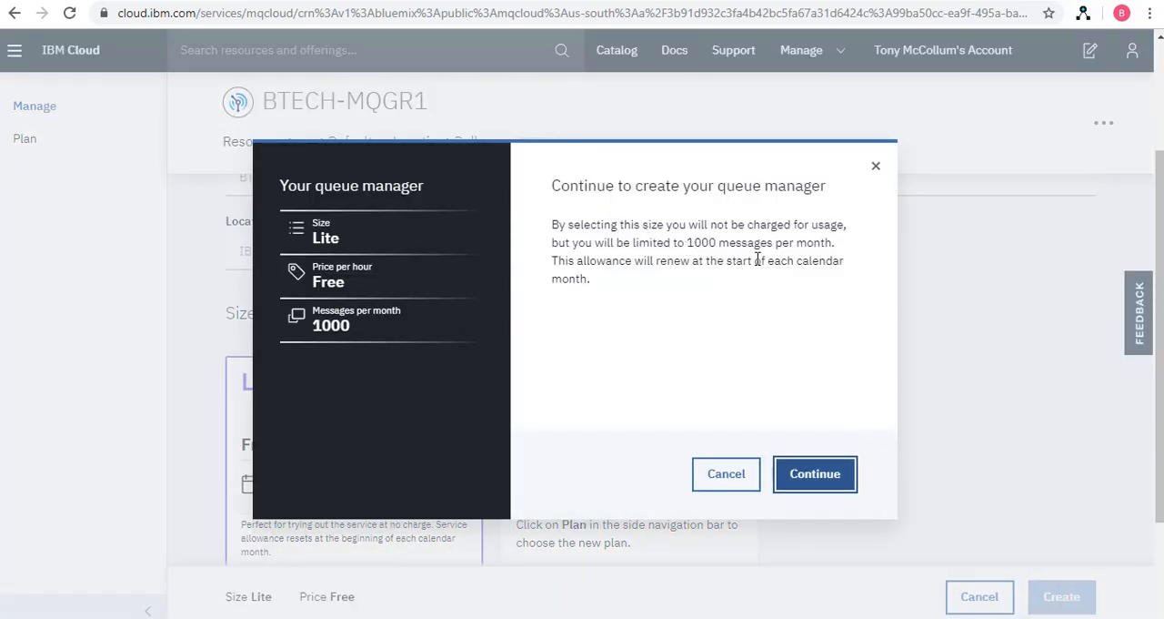
click(813, 475)
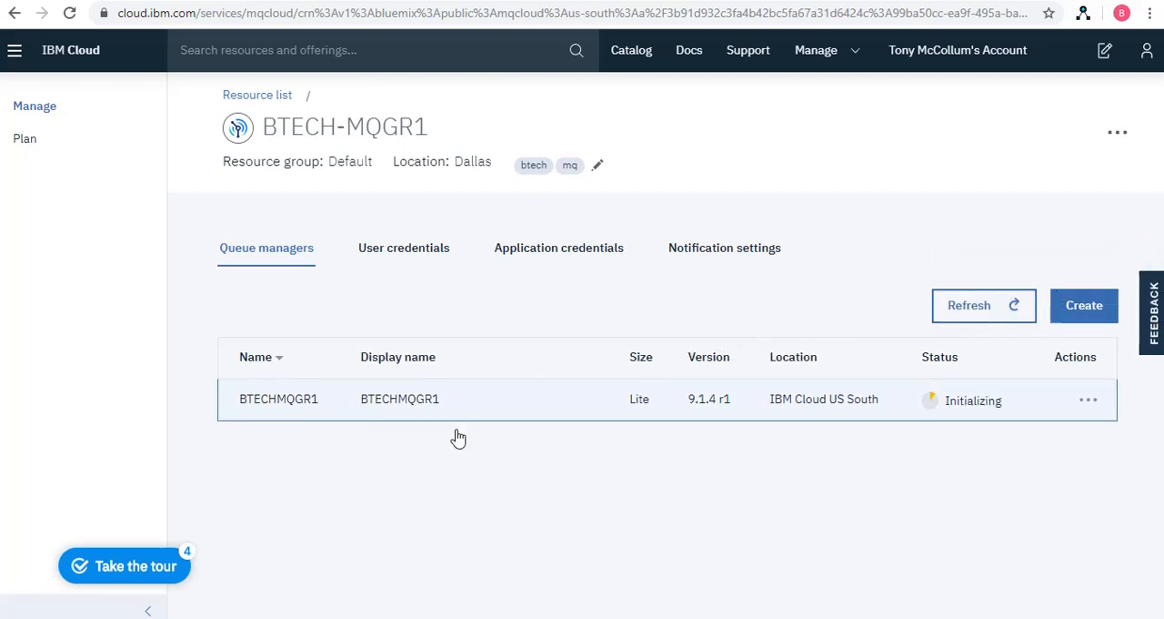
Open the details of queue manager BTECHMQGR1 and examine its version, hostname, ports and REST endpoints
click(1088, 402)
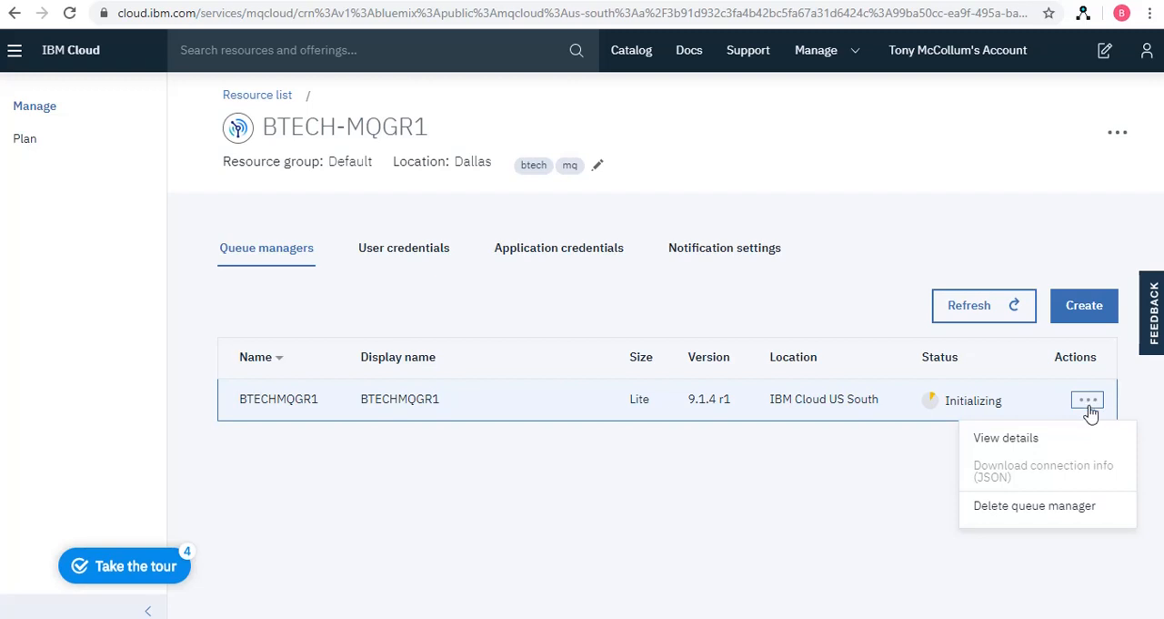
click(1008, 439)
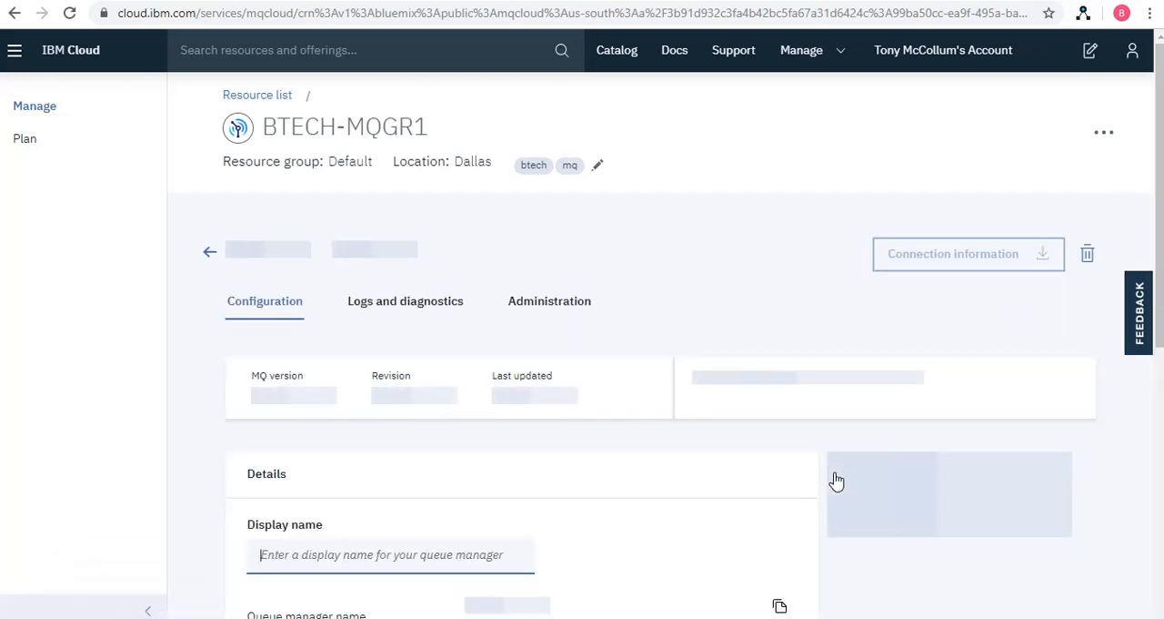
scroll(789, 470, down, 4)
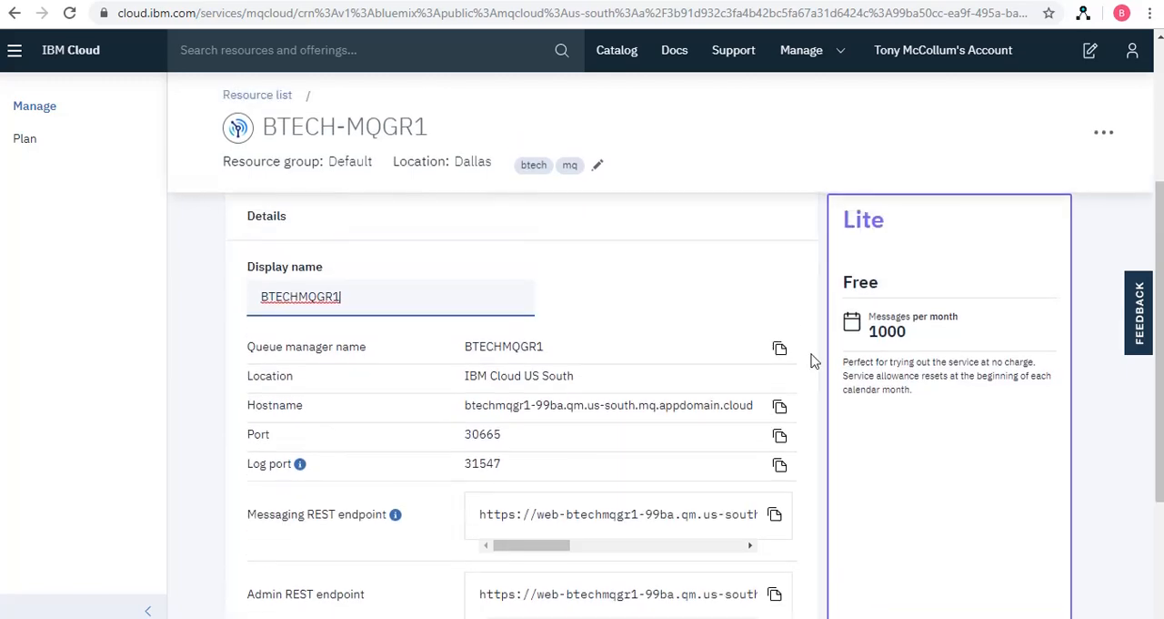
scroll(814, 362, down, 2)
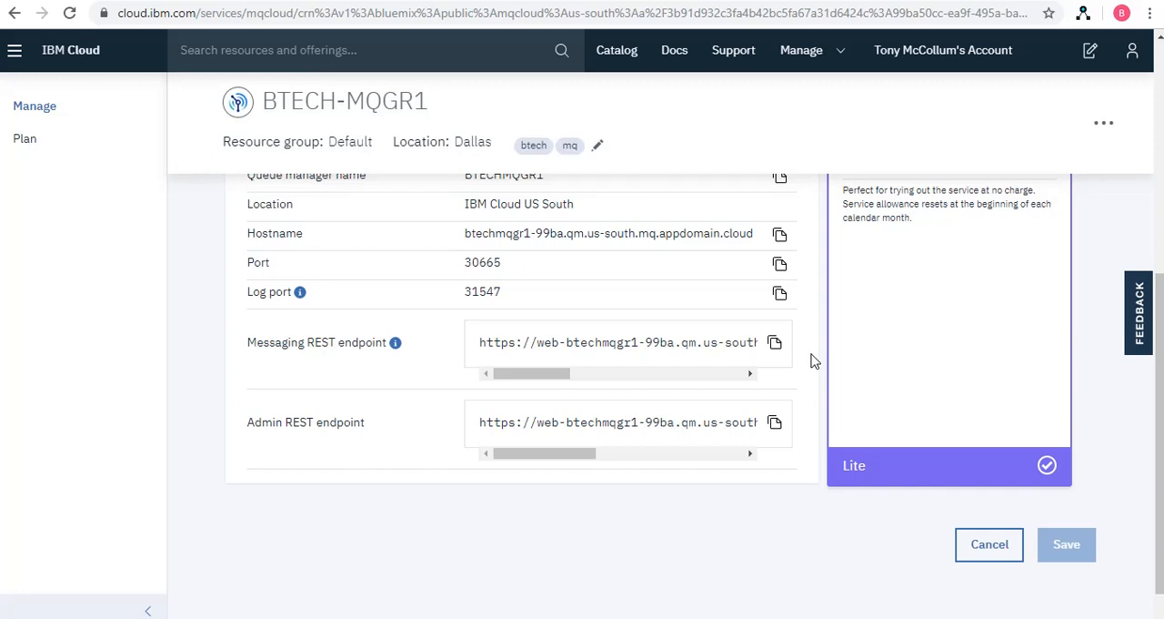
mouse_move(548, 371)
mouse_down()
mouse_move(759, 380)
mouse_move(551, 373)
mouse_up()
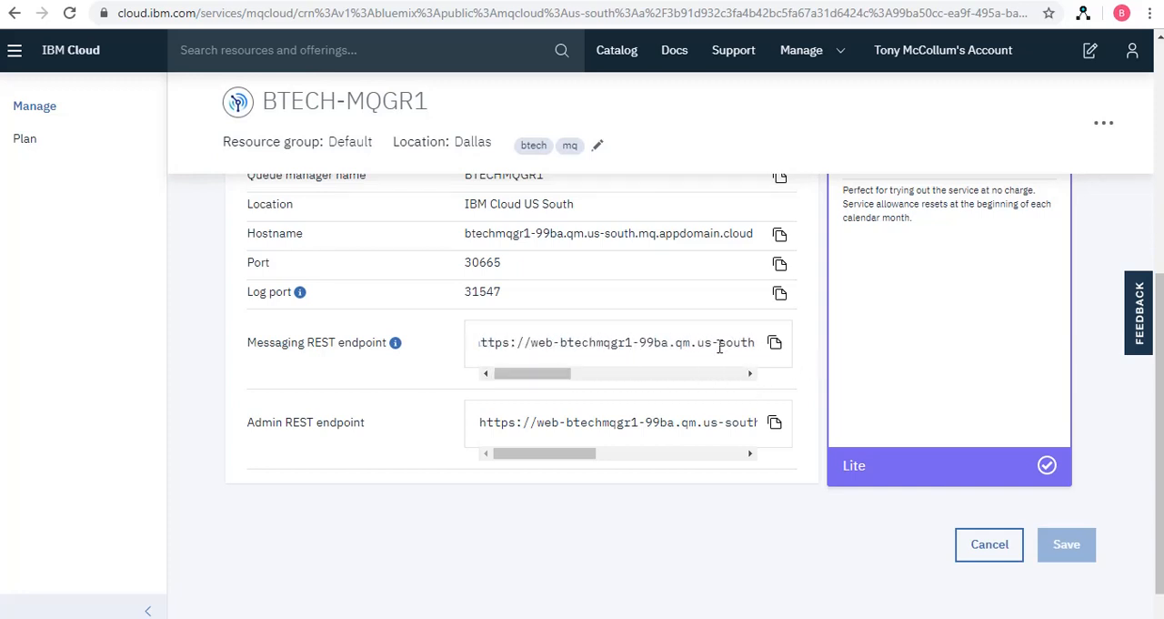
scroll(813, 364, up, 2)
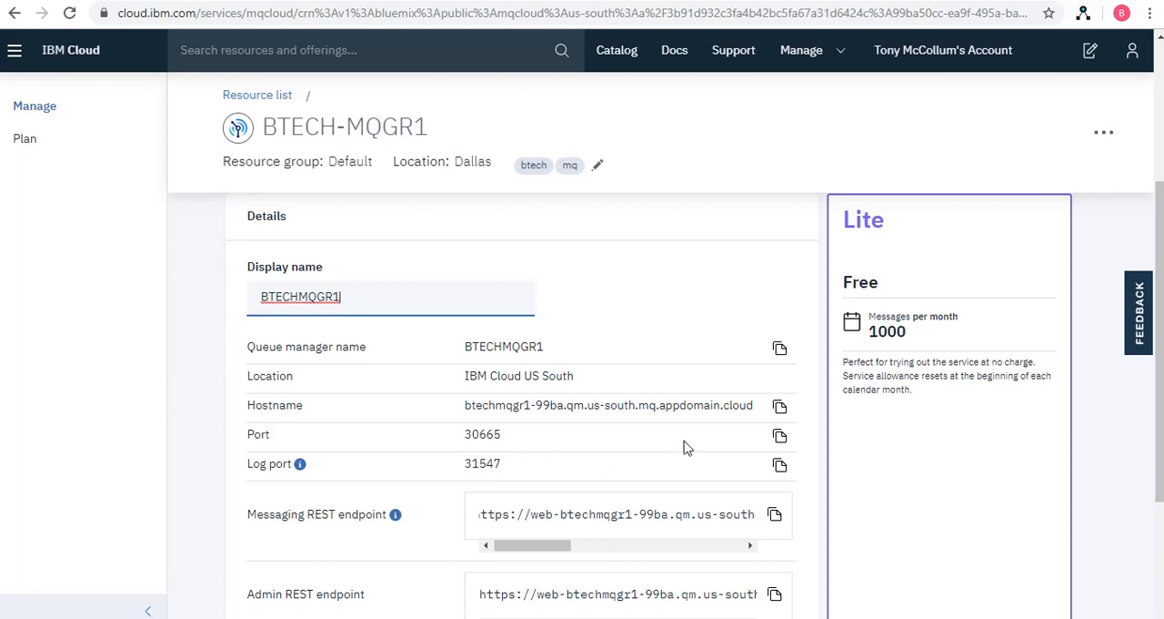
scroll(815, 464, down, 2)
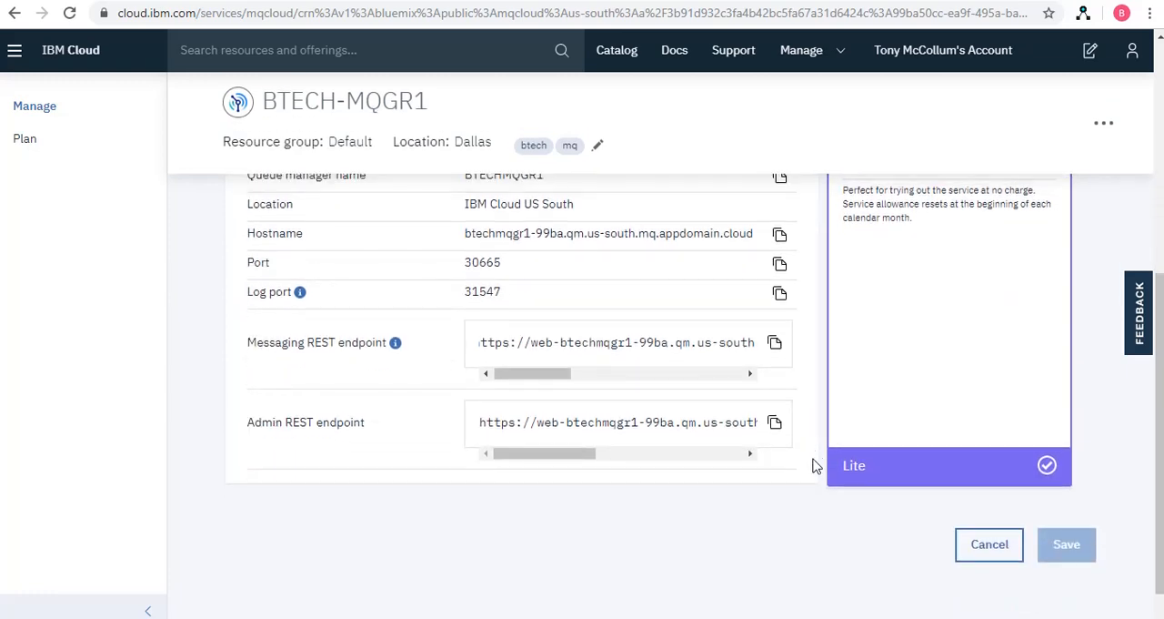
scroll(816, 465, up, 4)
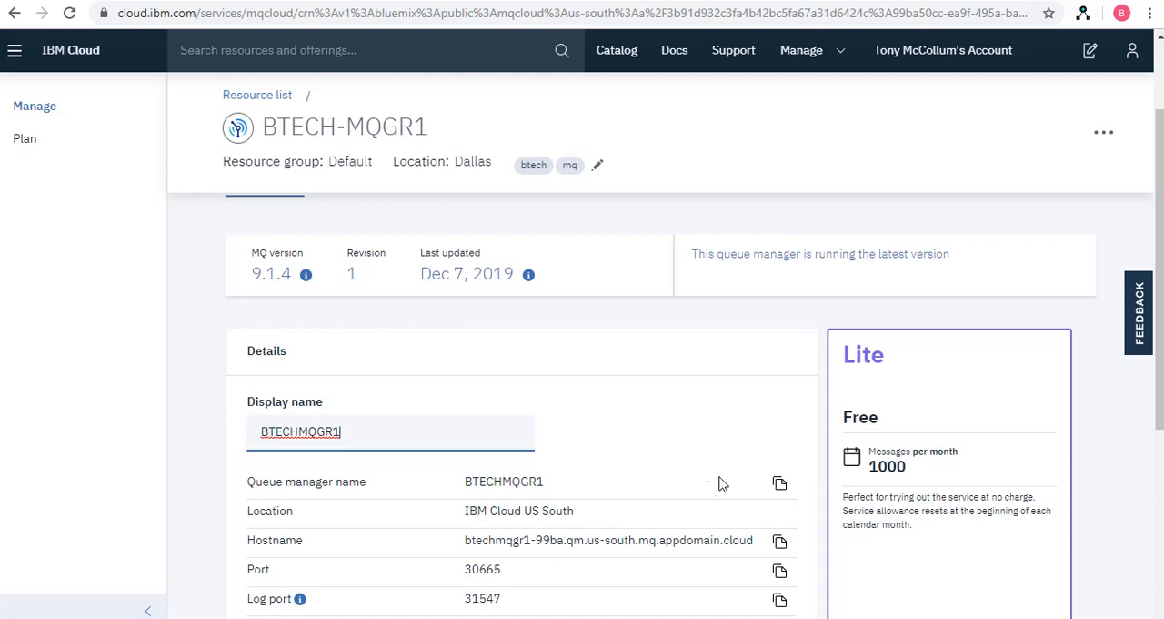
scroll(805, 480, down, 2)
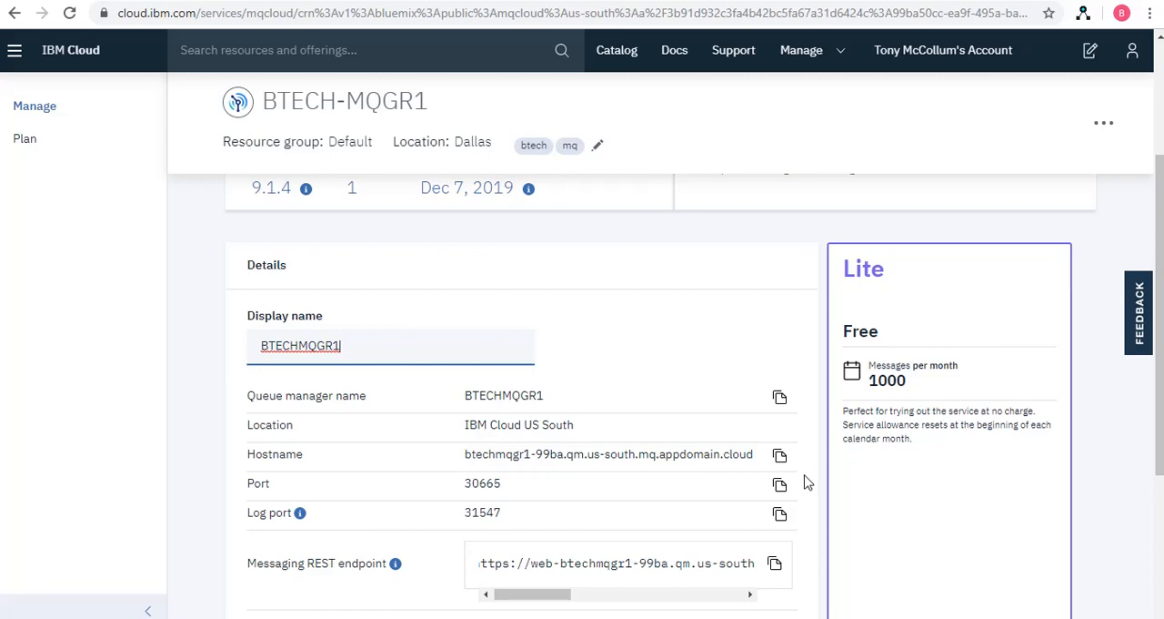
scroll(807, 481, up, 2)
scroll(805, 481, down, 2)
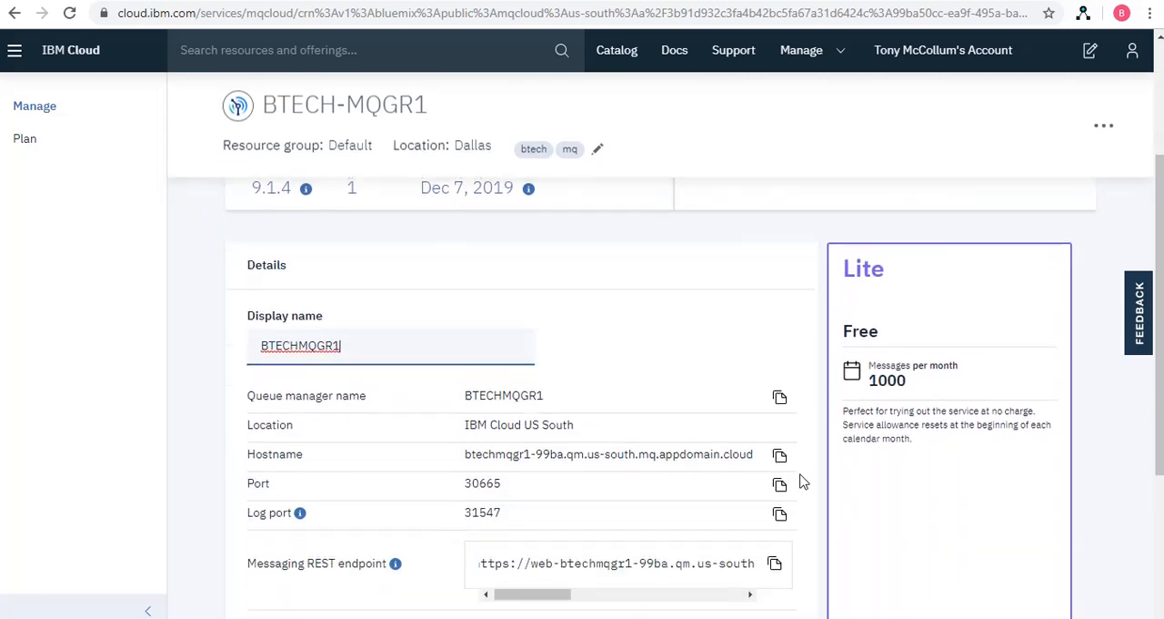
scroll(803, 481, down, 5)
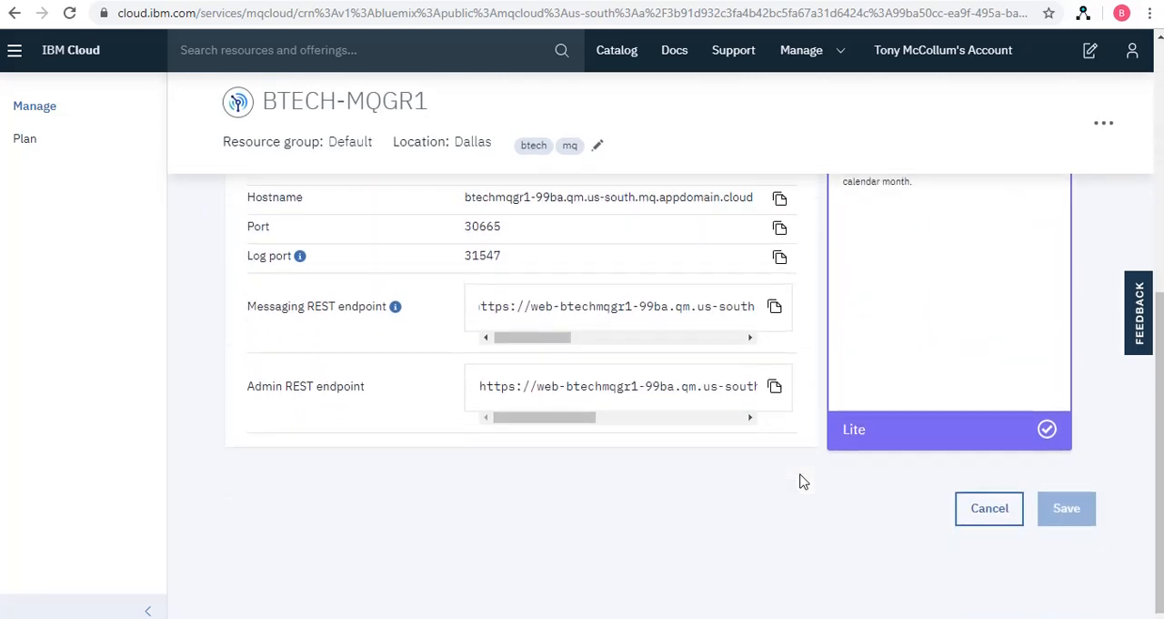
scroll(803, 481, up, 6)
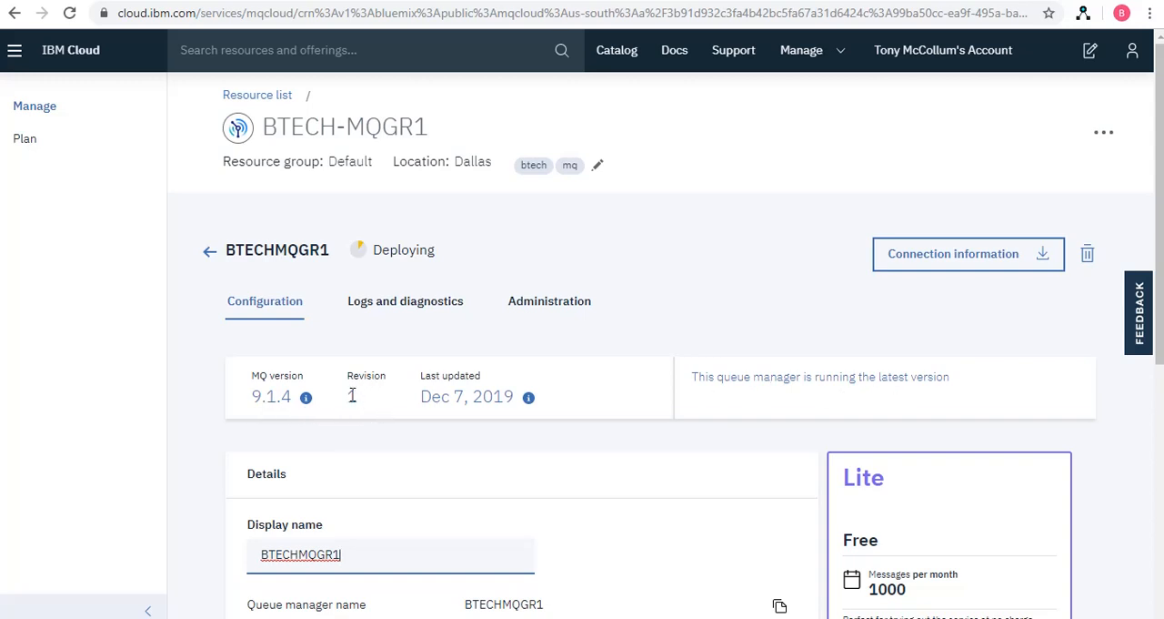
Review the standard log and full diagnostics collection options for the BTECHMQGR1 queue manager
click(369, 303)
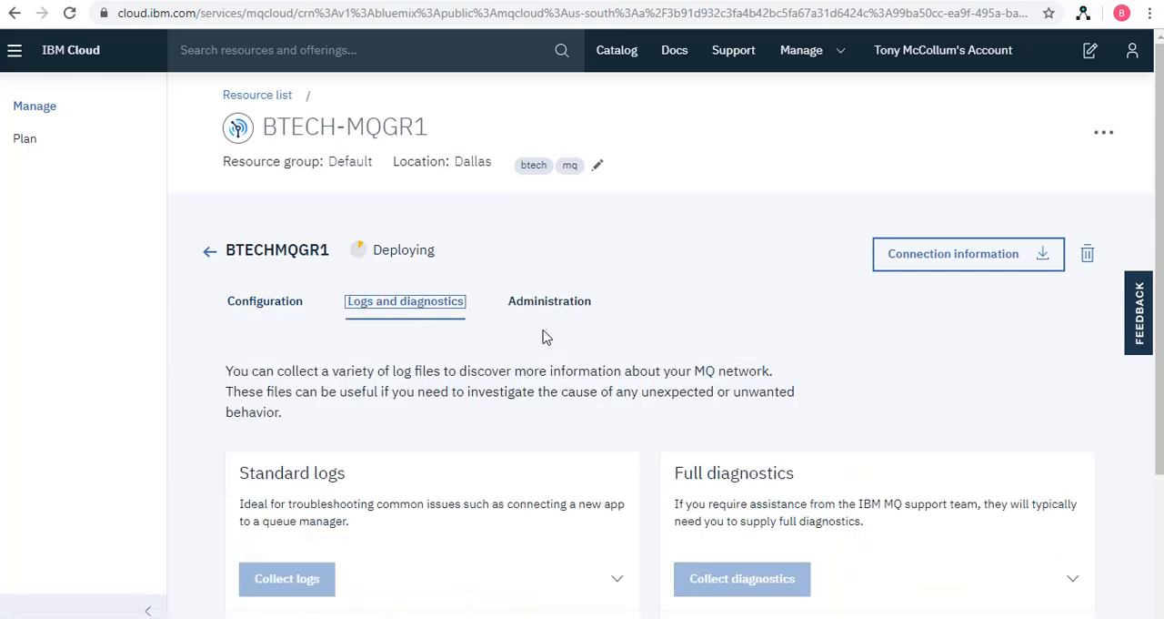
scroll(553, 354, down, 2)
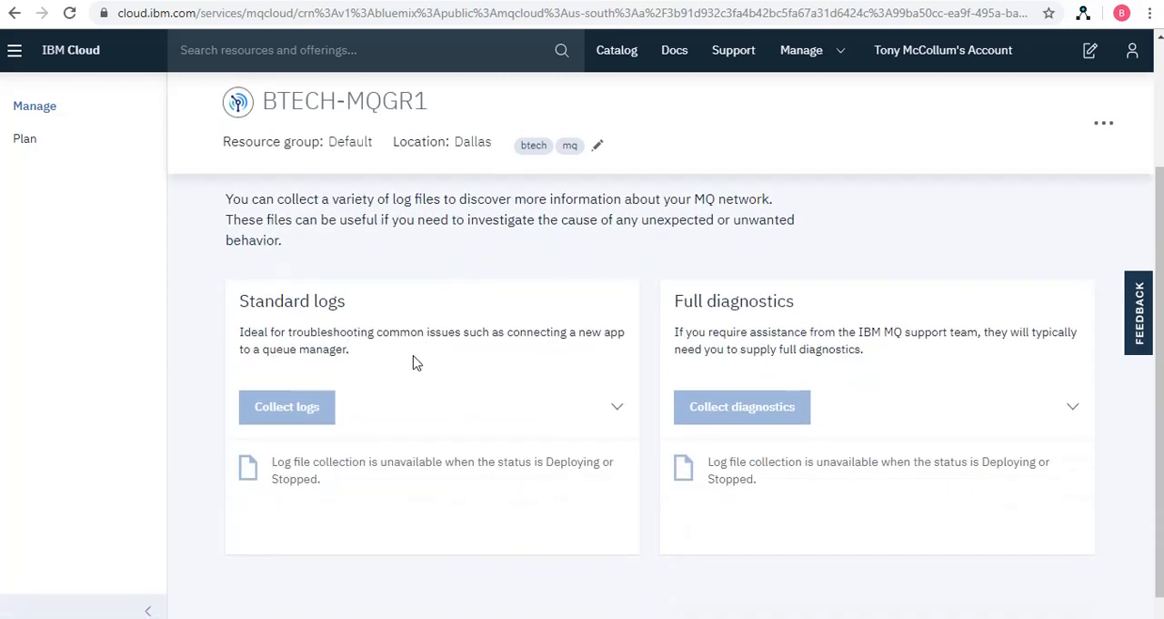
scroll(463, 397, up, 2)
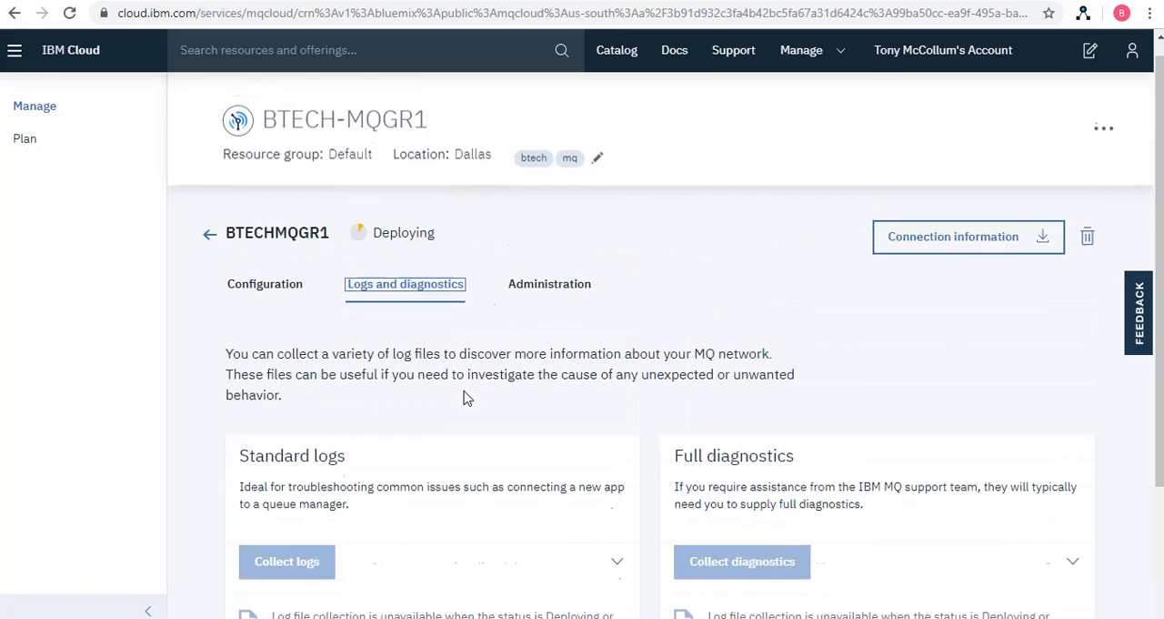
Open the administration options of BTECHMQGR1 and review the MQ Console access and API key information
click(543, 304)
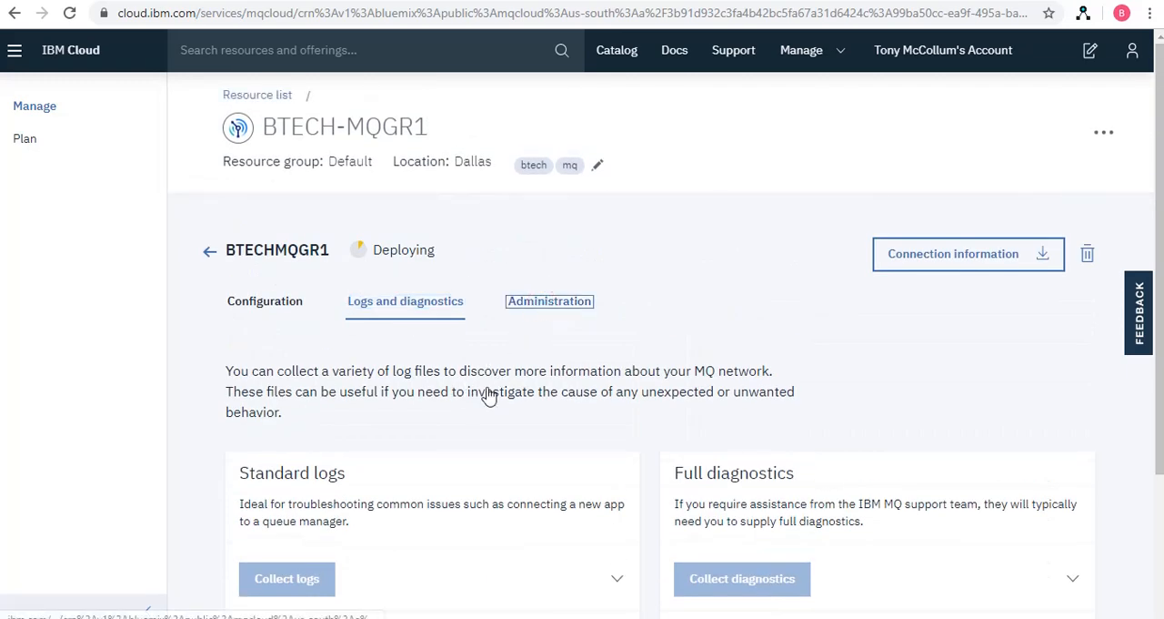
scroll(430, 400, down, 2)
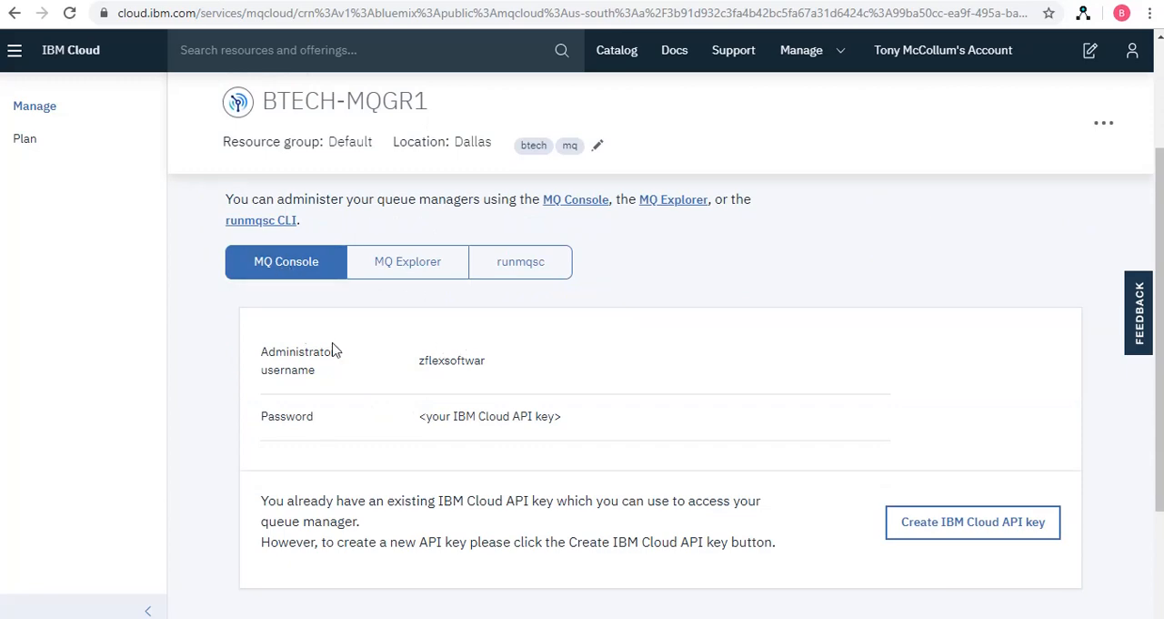
scroll(318, 337, down, 2)
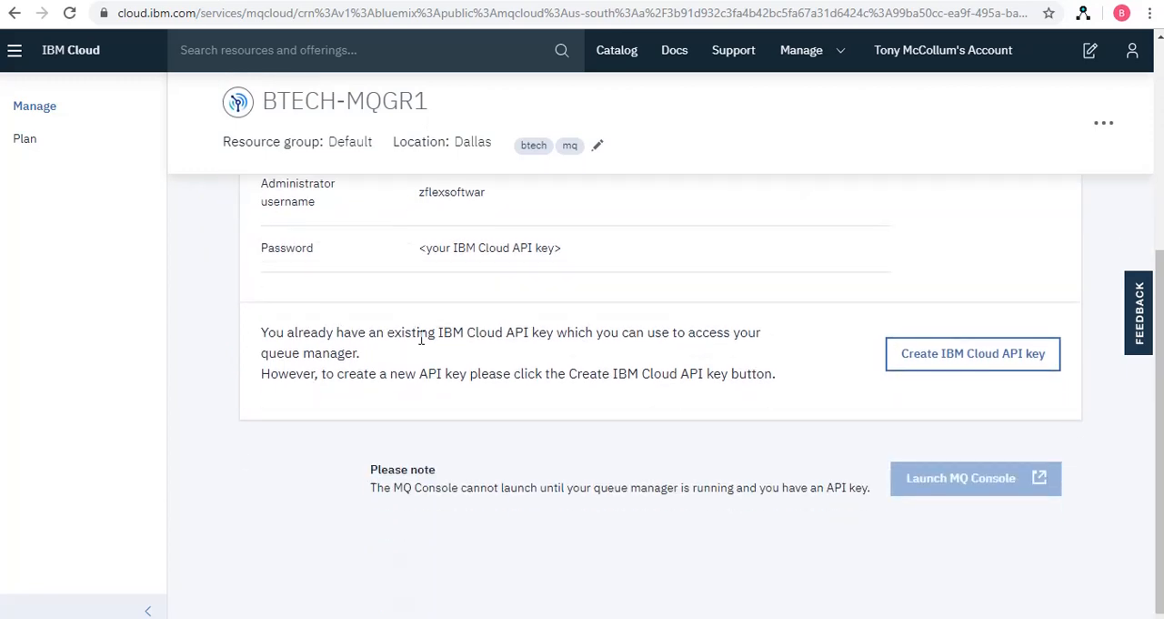
scroll(364, 323, up, 3)
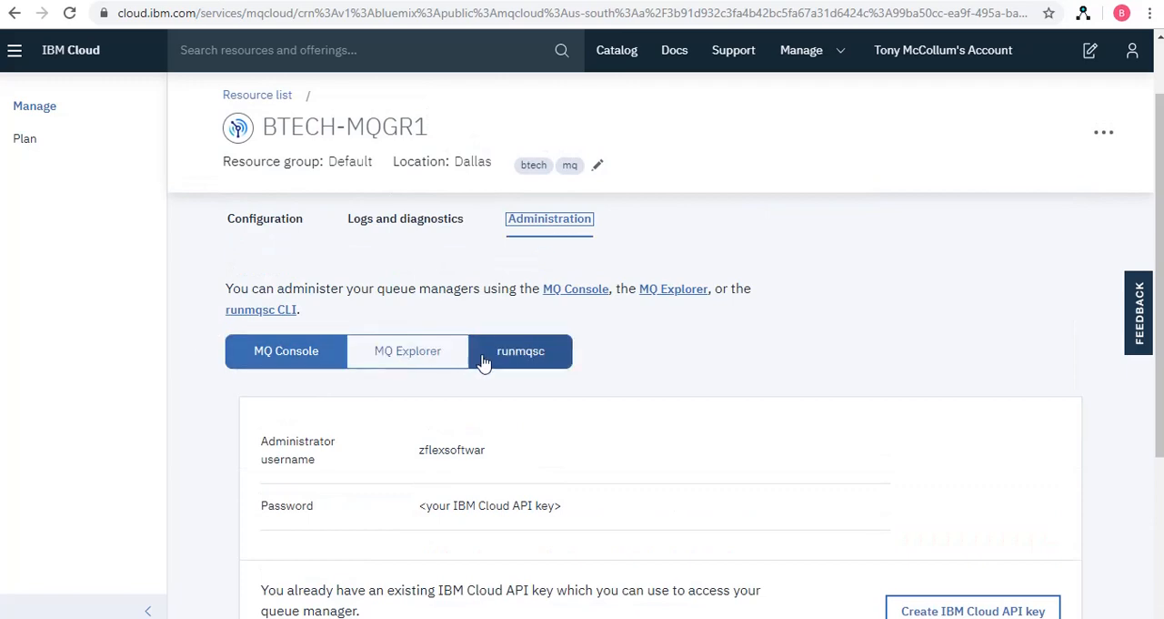
Examine the MQ Explorer connection information for administering the BTECHMQGR1 queue manager
click(415, 355)
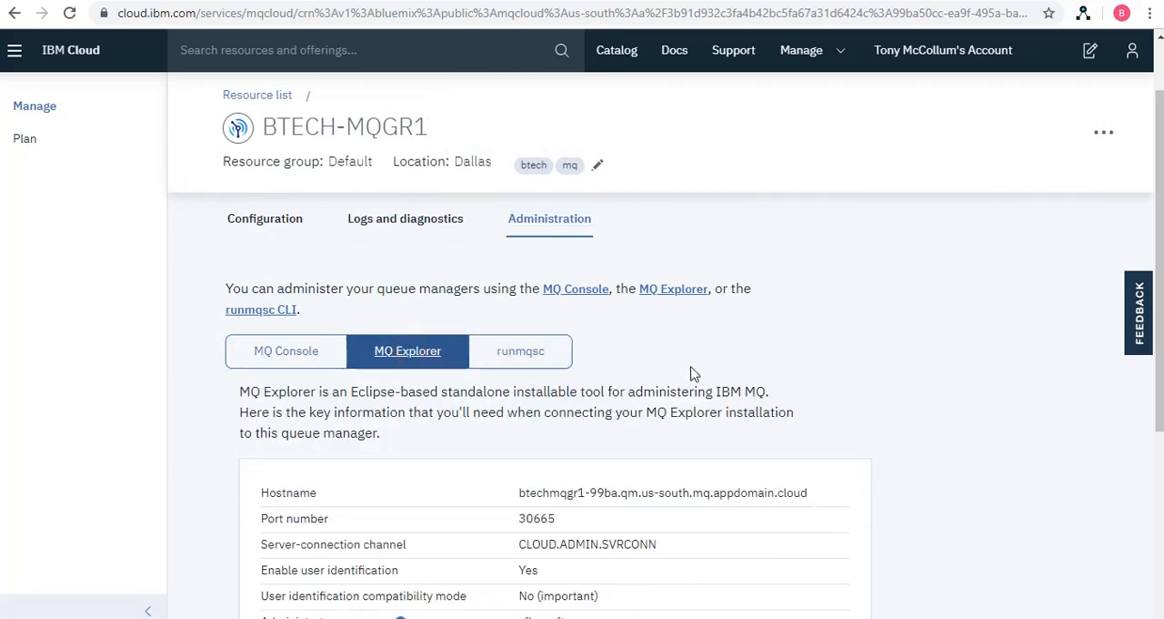
scroll(660, 372, down, 2)
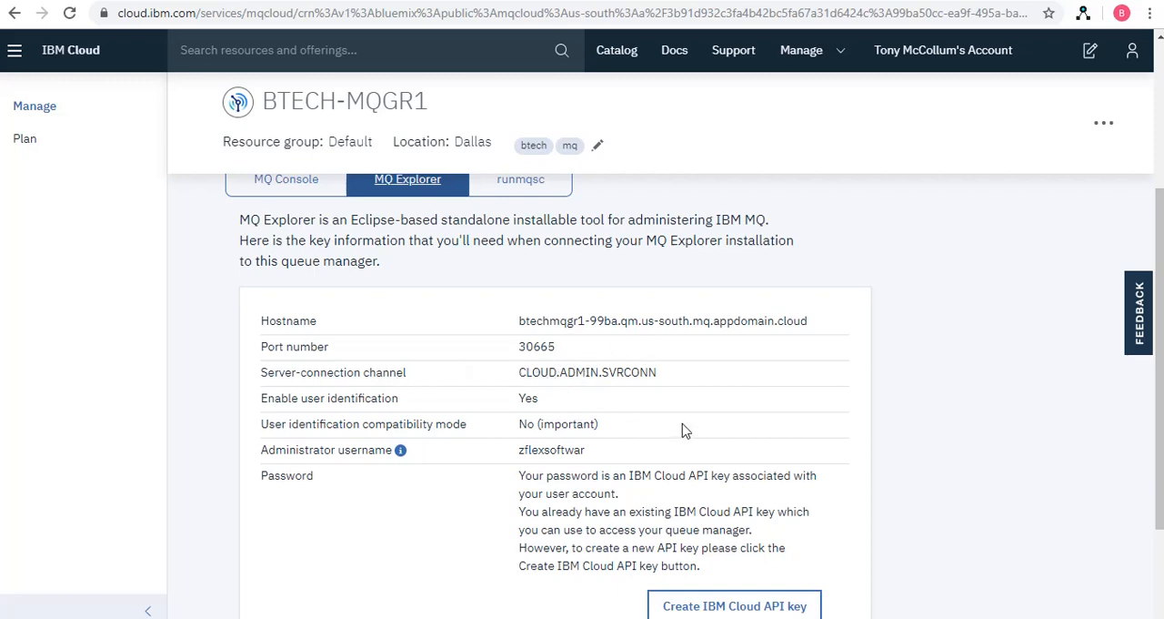
scroll(699, 428, down, 2)
scroll(572, 416, up, 5)
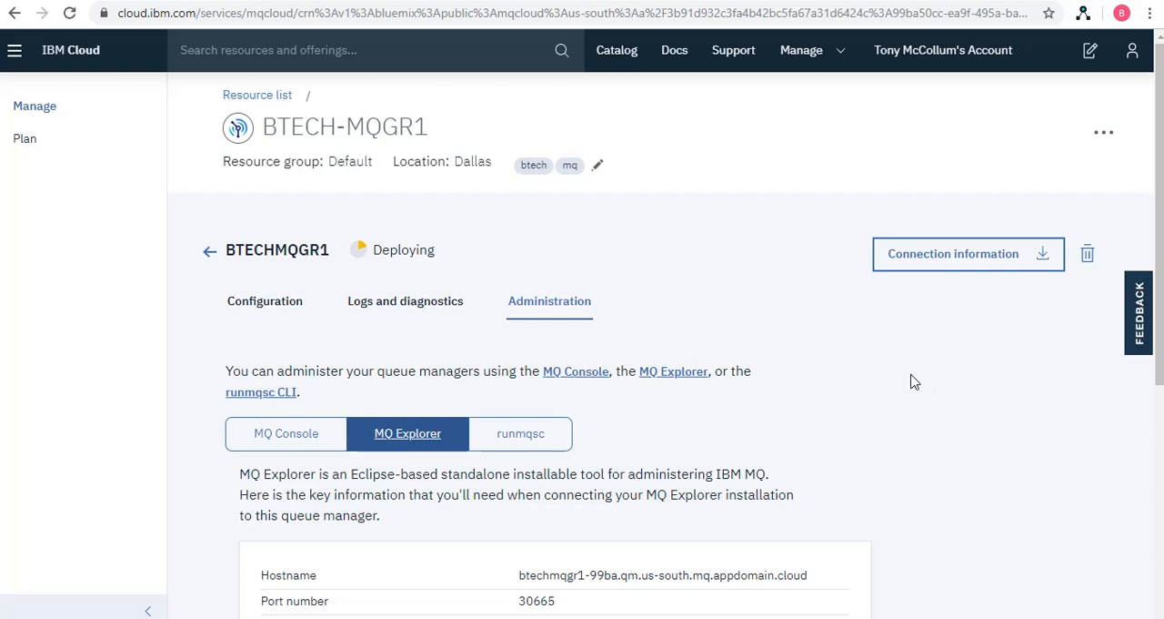
Return to the configuration of BTECHMQGR1 and review its connection details again
click(264, 303)
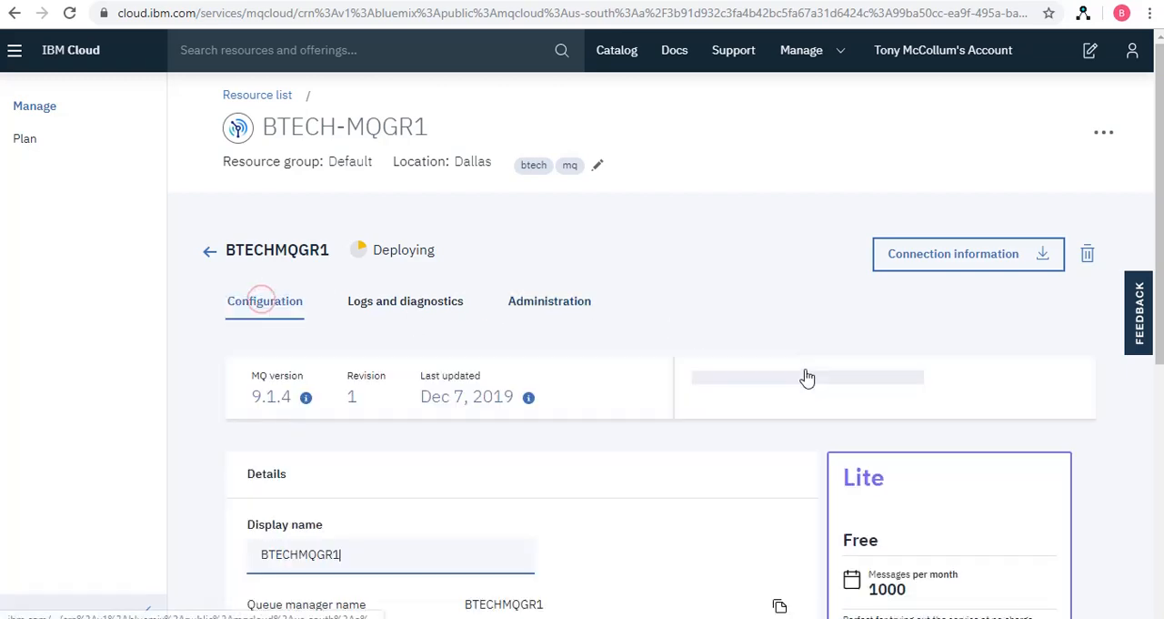
scroll(745, 372, down, 4)
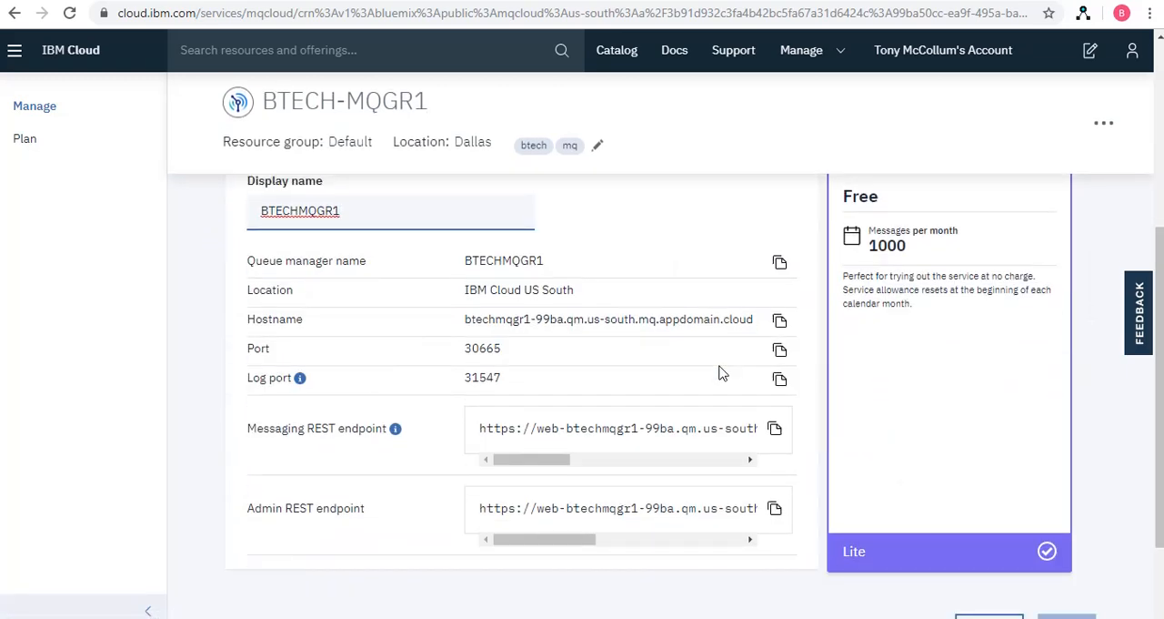
Download the connection information for the BTECHMQGR1 queue manager as plain text and close the download dialog
scroll(722, 372, down, 1)
drag(554, 375, 510, 389)
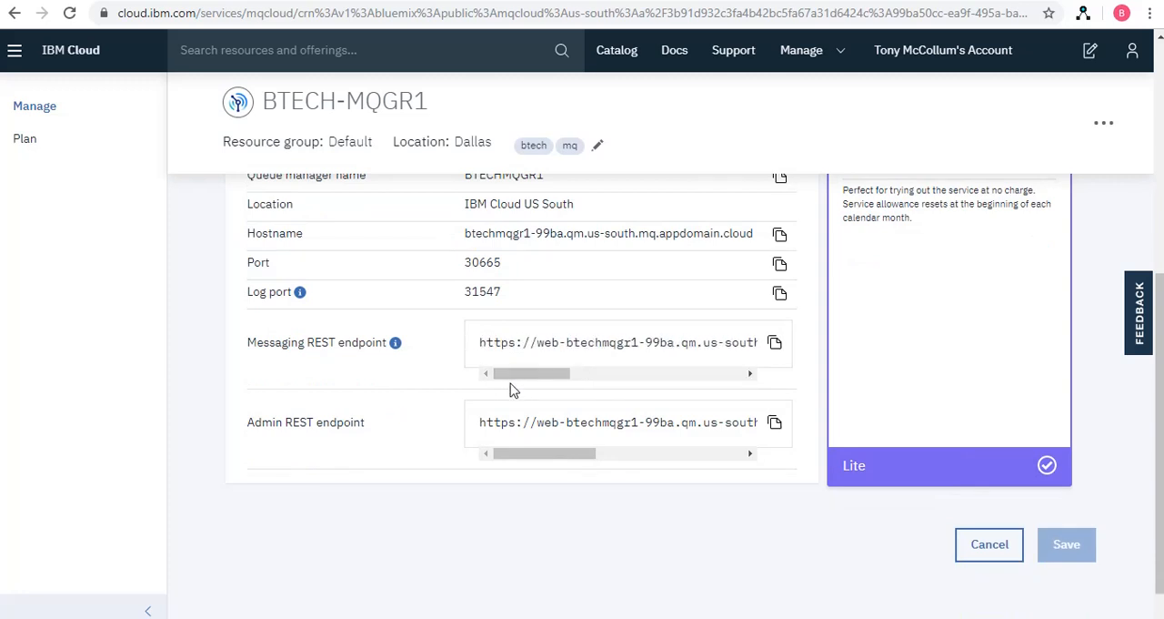
scroll(758, 481, up, 5)
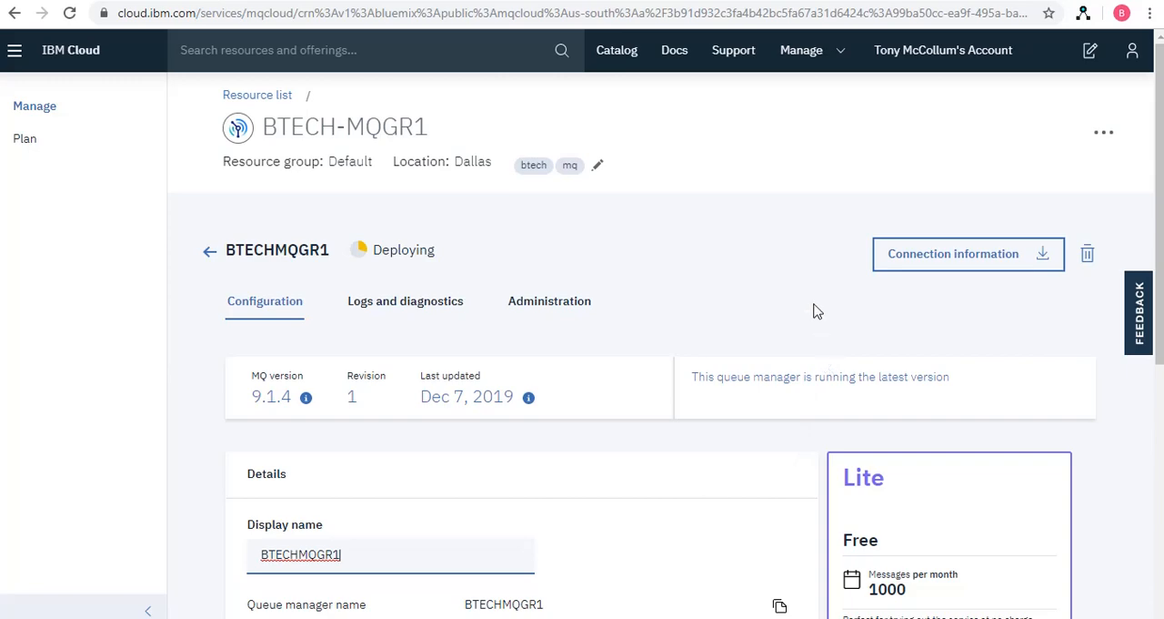
click(984, 266)
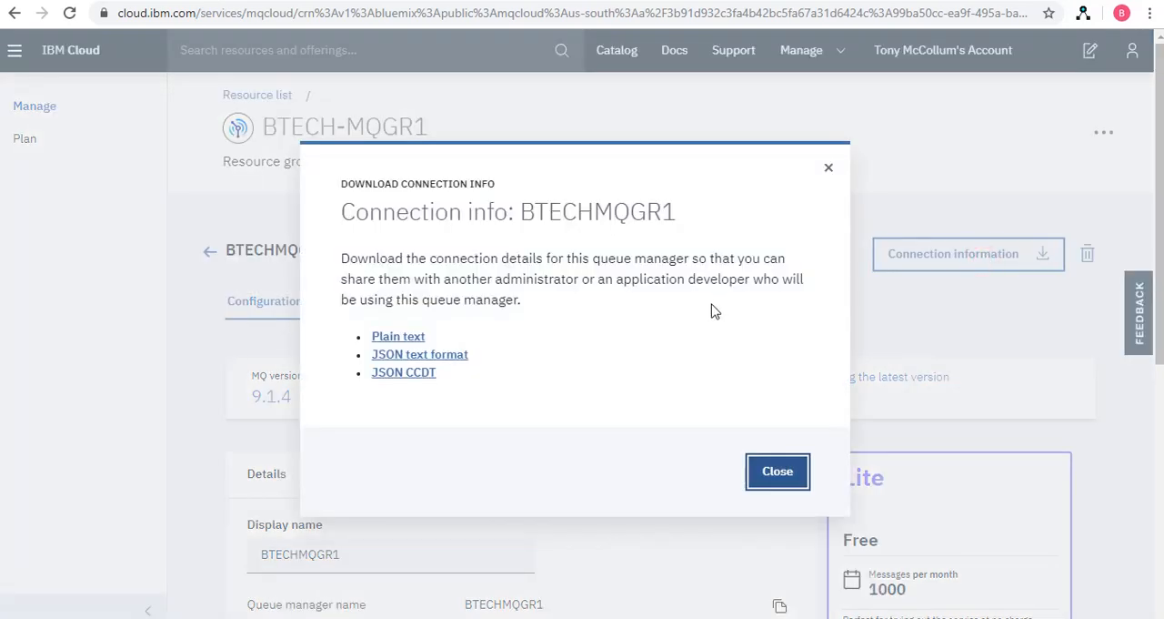
click(412, 340)
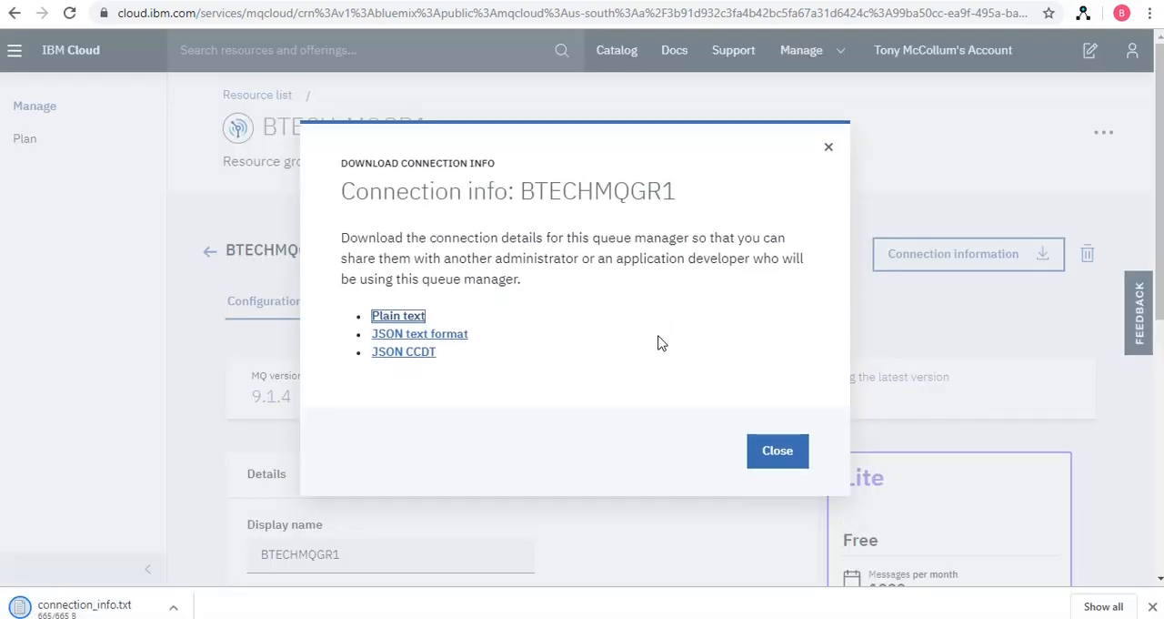
click(827, 152)
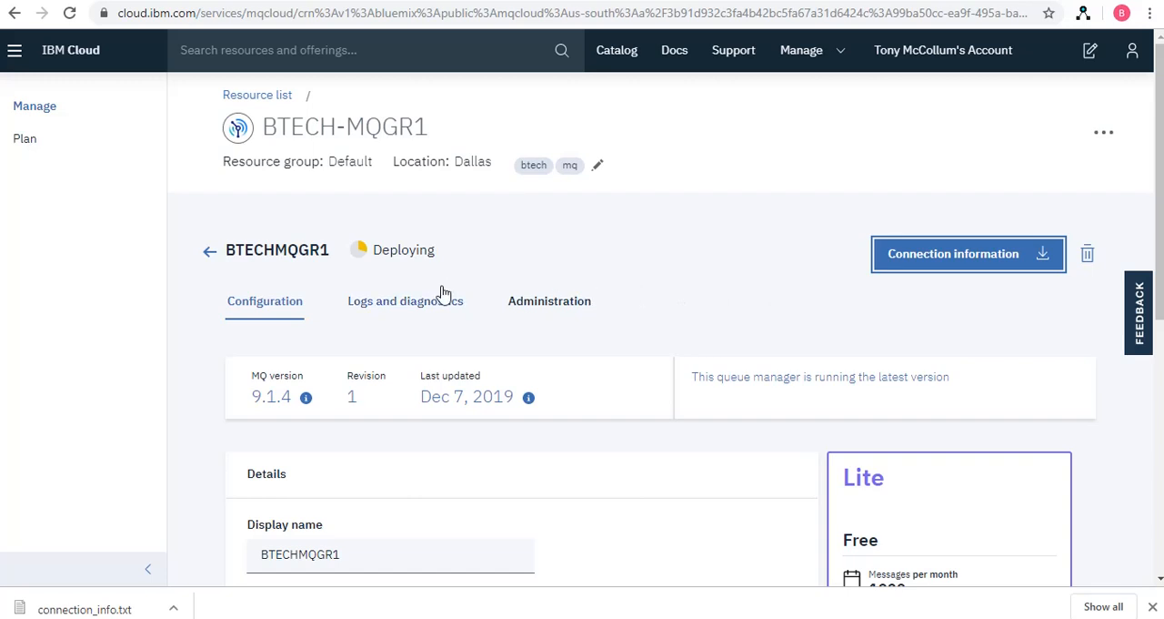
Return to the list of queue managers and refresh it to check the deployment status of BTECHMQGR1
click(210, 252)
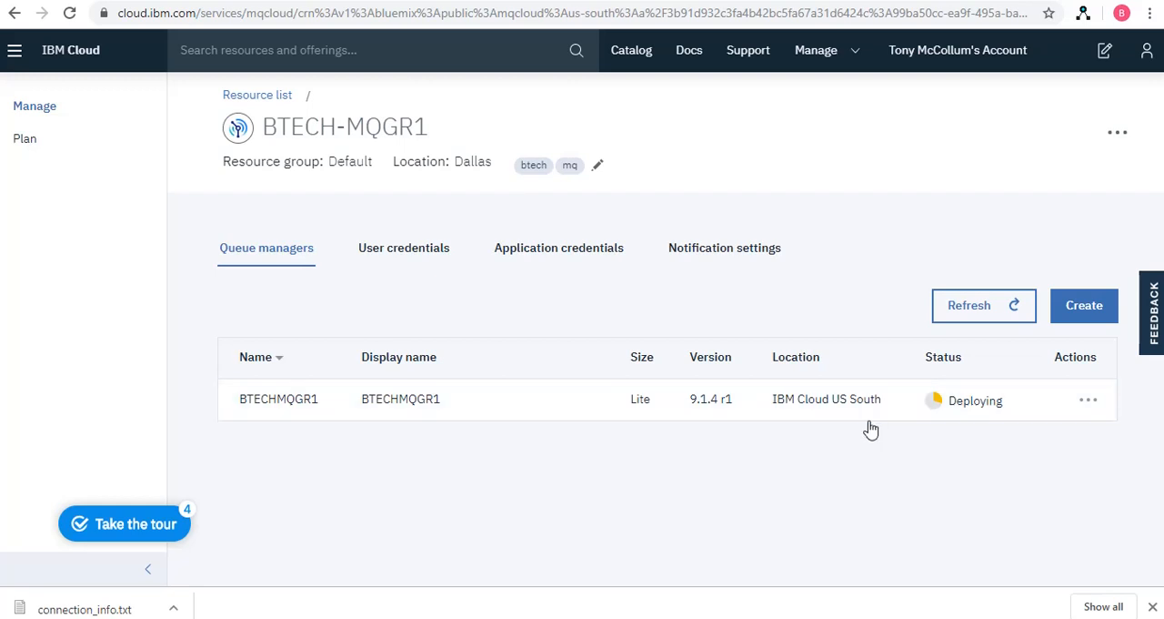
click(998, 306)
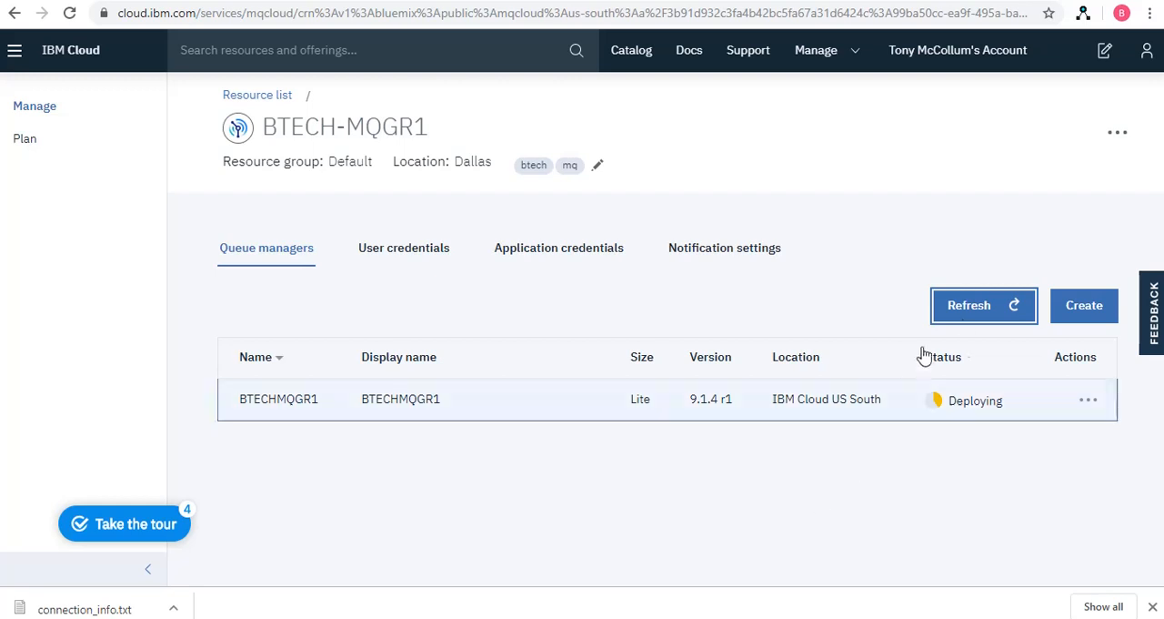
click(981, 309)
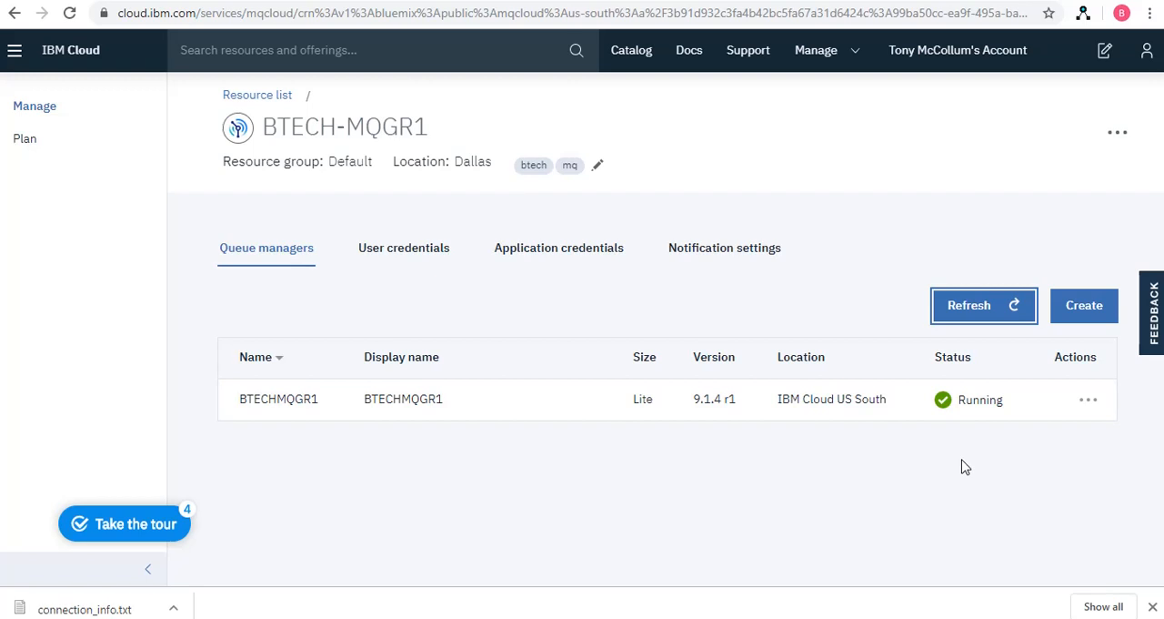
Open the BTECHMQGR1 queue manager from the list and review its configuration details, ports and REST endpoints
click(299, 406)
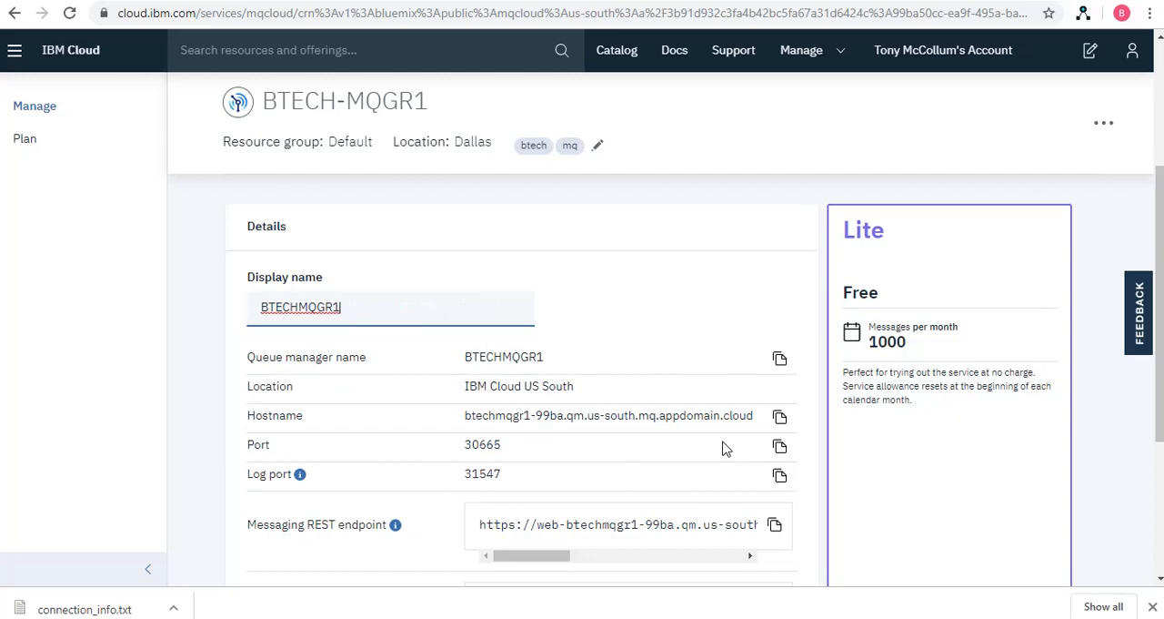
scroll(815, 416, down, 2)
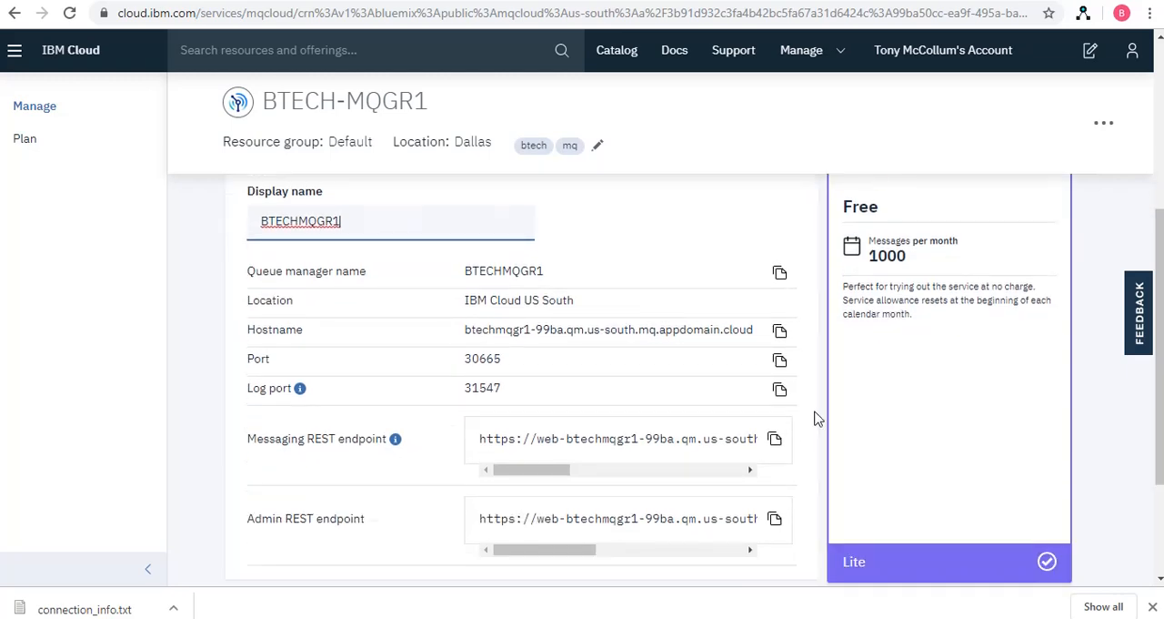
scroll(815, 417, down, 1)
scroll(815, 416, up, 5)
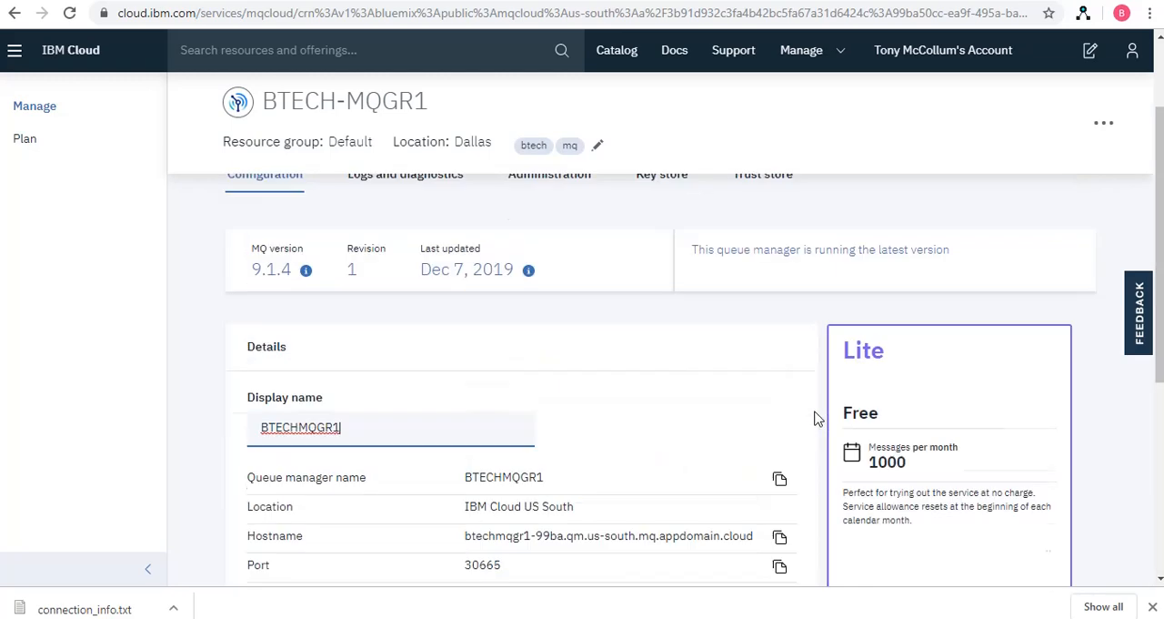
scroll(812, 420, up, 1)
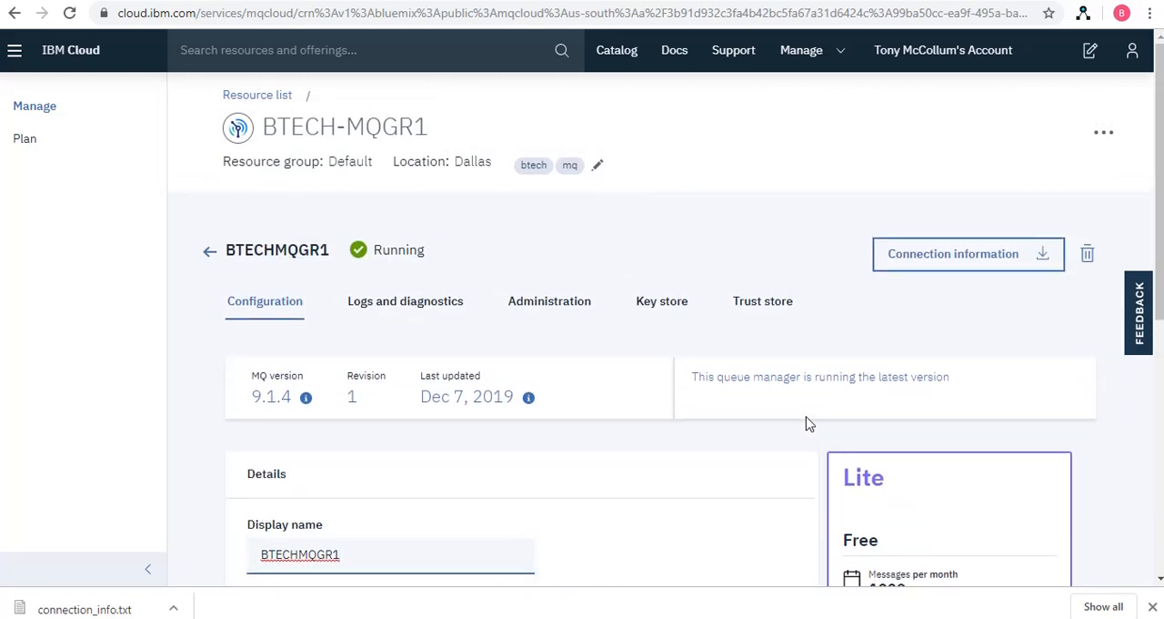
scroll(809, 423, down, 2)
scroll(810, 423, up, 2)
Review the error log viewer, standard logs and full diagnostics options of the BTECHMQGR1 queue manager
click(423, 305)
scroll(623, 435, down, 3)
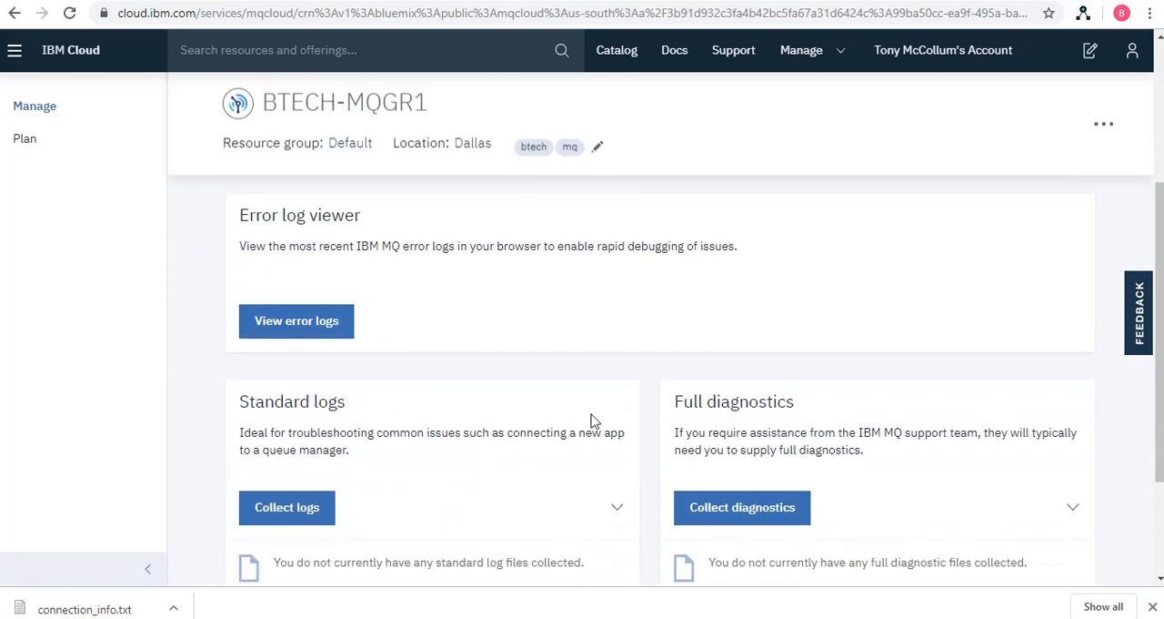
scroll(405, 359, down, 2)
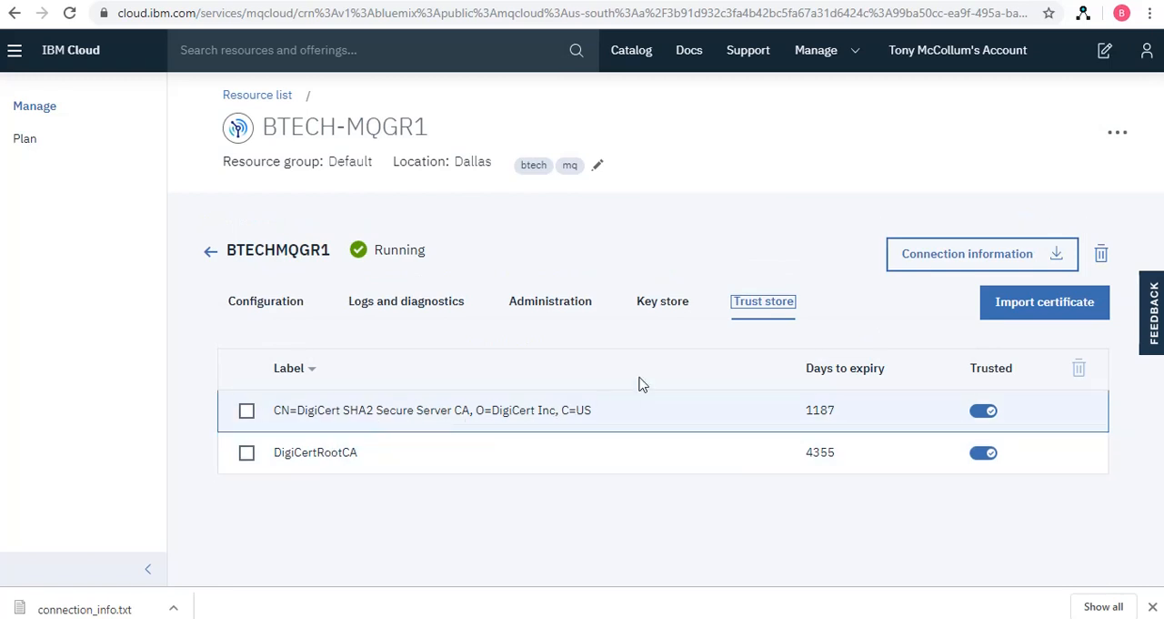
Open the key store of BTECHMQGR1 and examine the default qmgrcert certificate
click(671, 311)
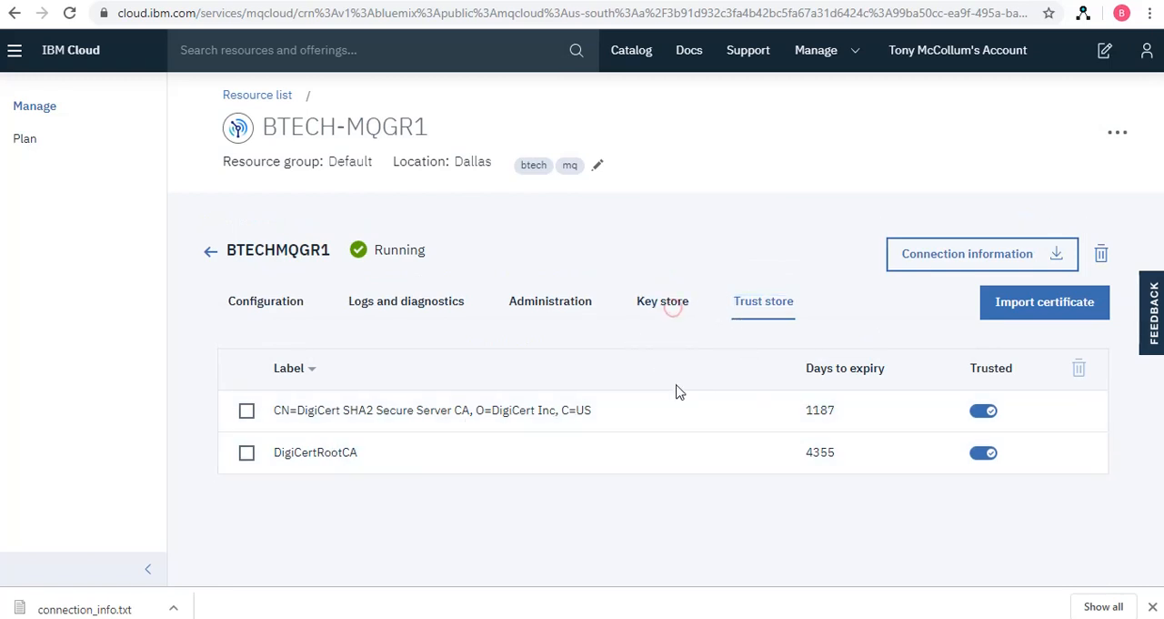
click(663, 307)
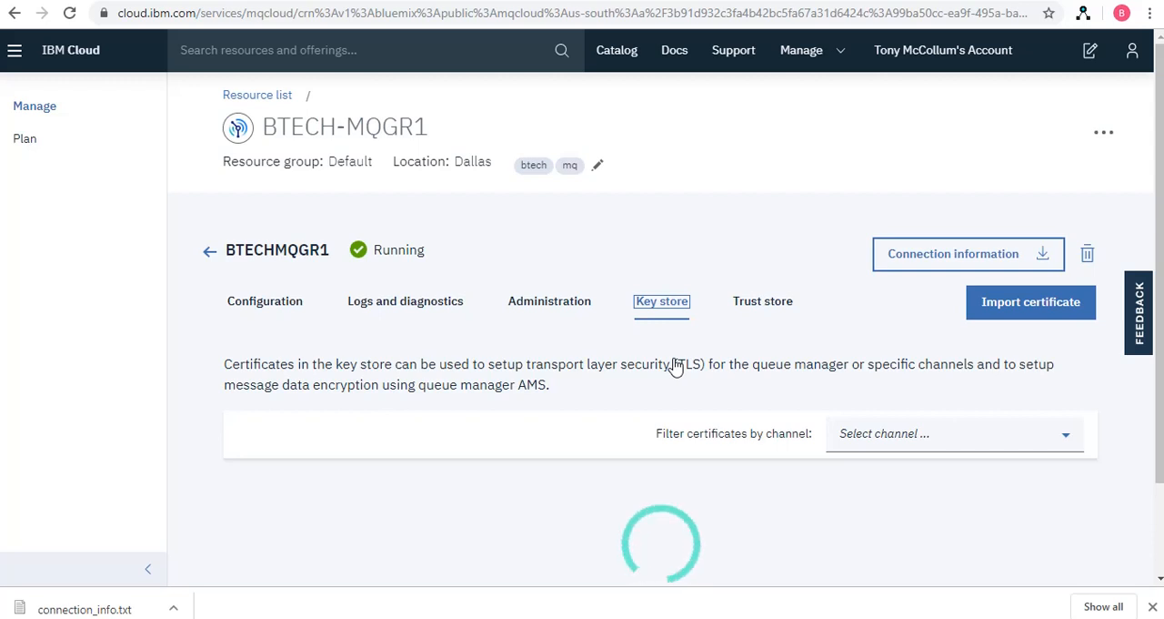
scroll(676, 365, down, 2)
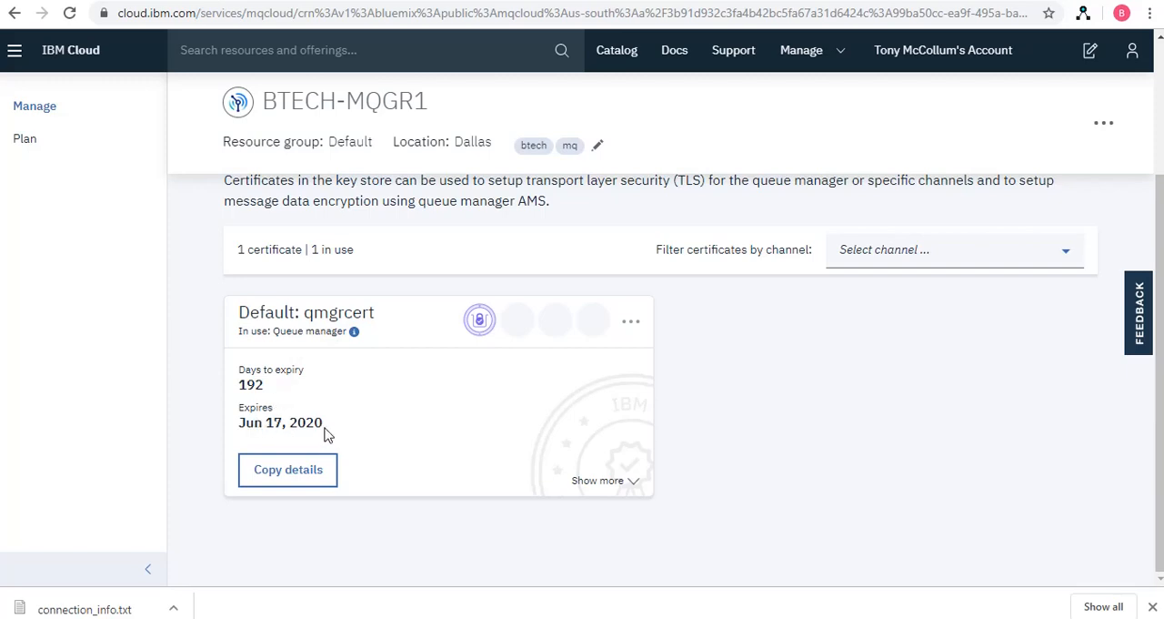
scroll(648, 456, up, 2)
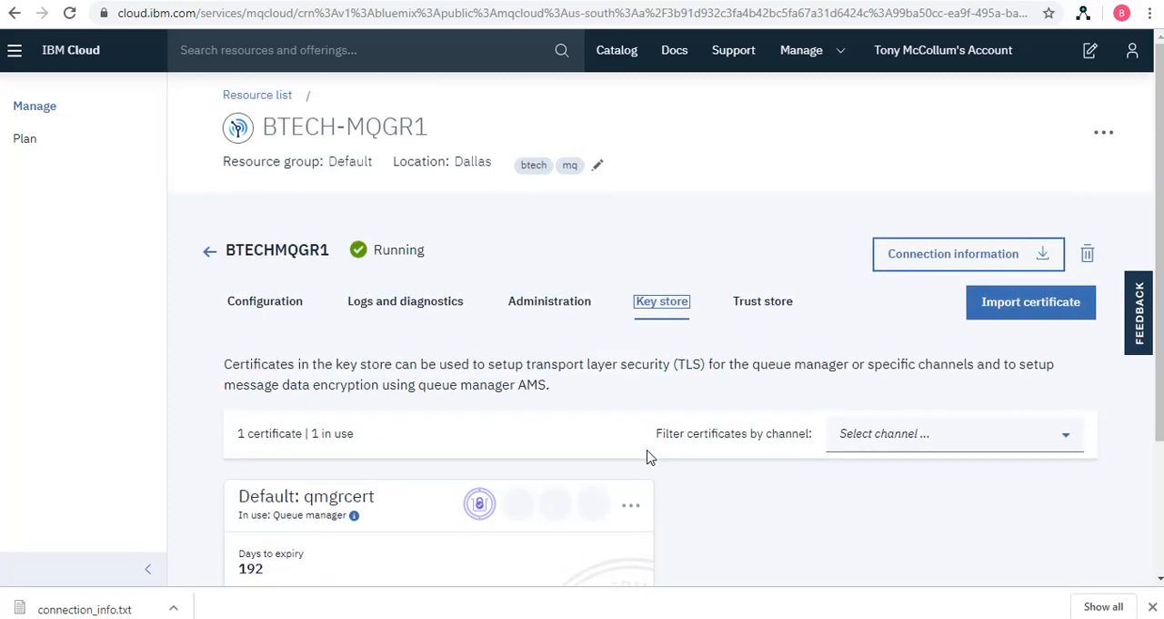
Go back from the key store to the BTECHMQGR1 configuration and look over its details and REST endpoints
click(265, 307)
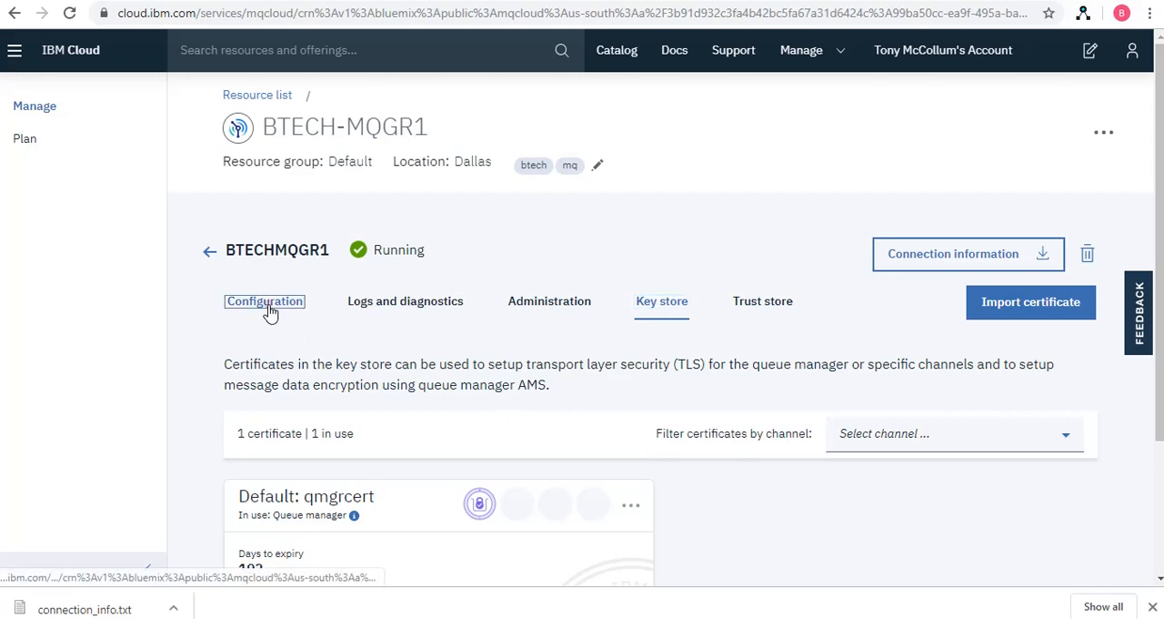
scroll(608, 403, down, 4)
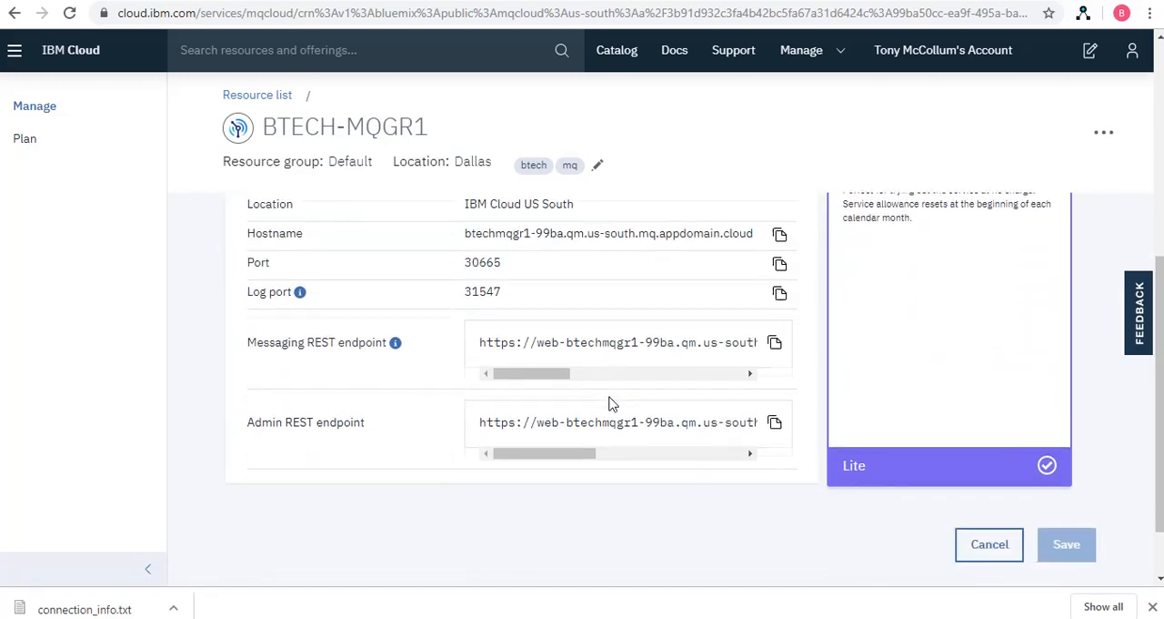
scroll(609, 403, up, 1)
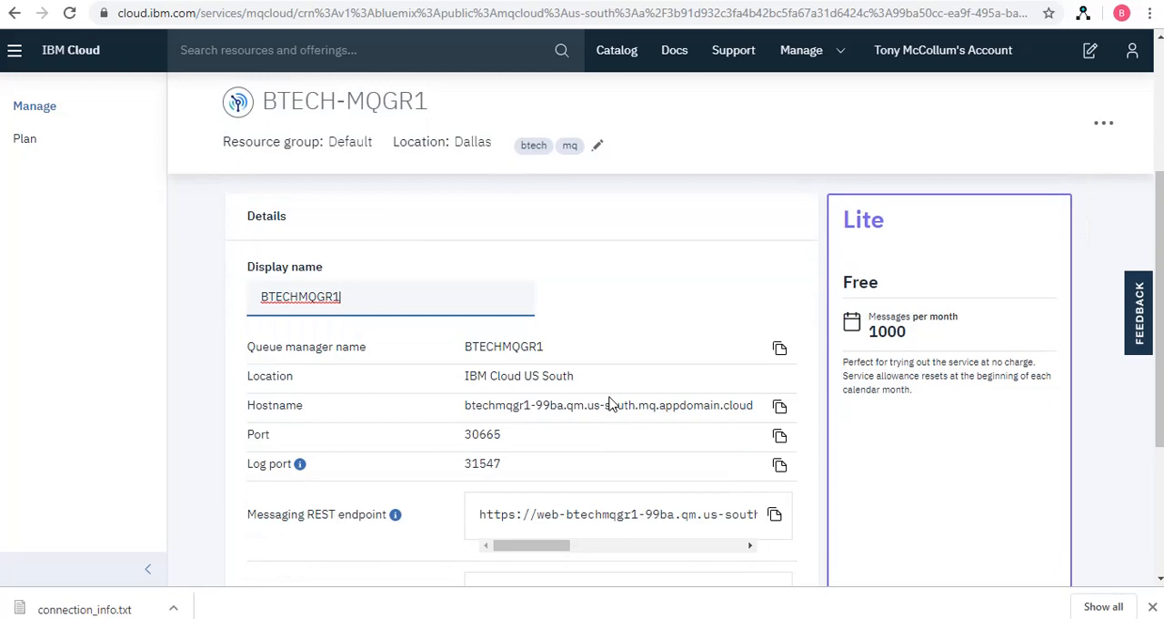
scroll(609, 403, up, 3)
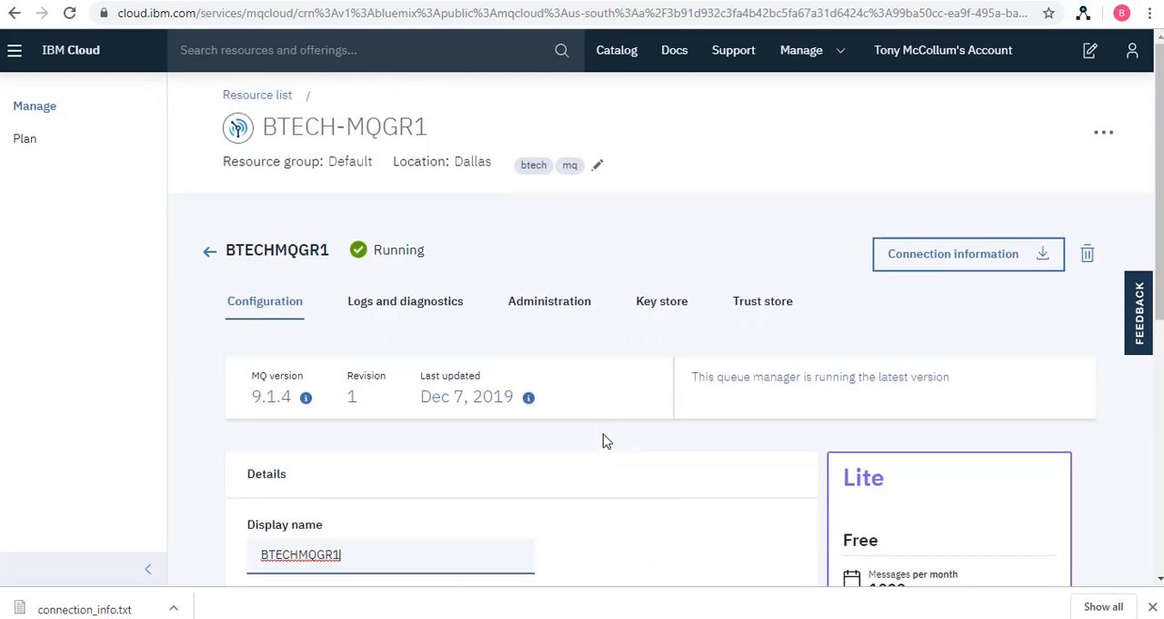